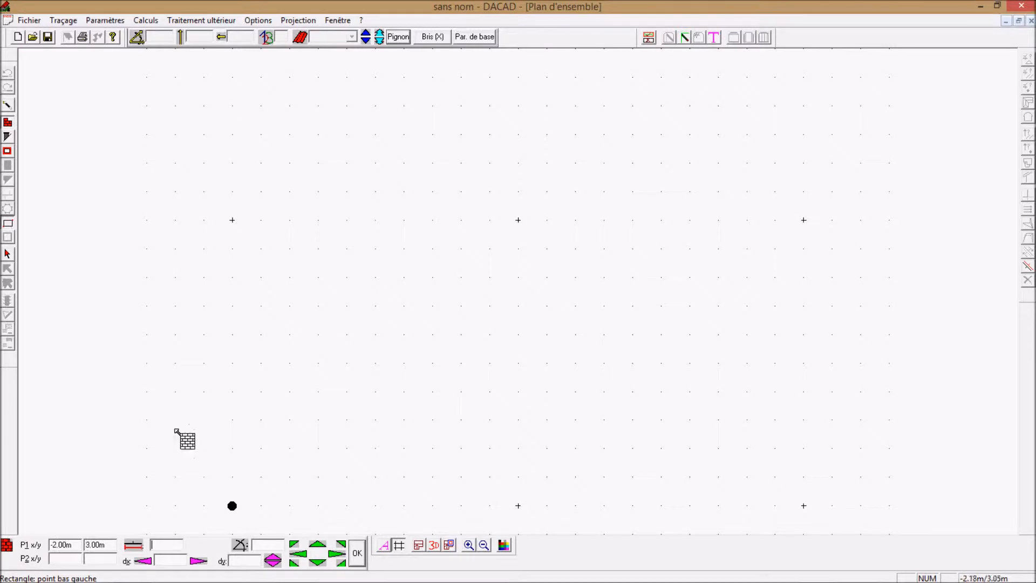
Draw a rectangular building outline starting at the origin, with dx 7 m and dy 6 m
click(232, 506)
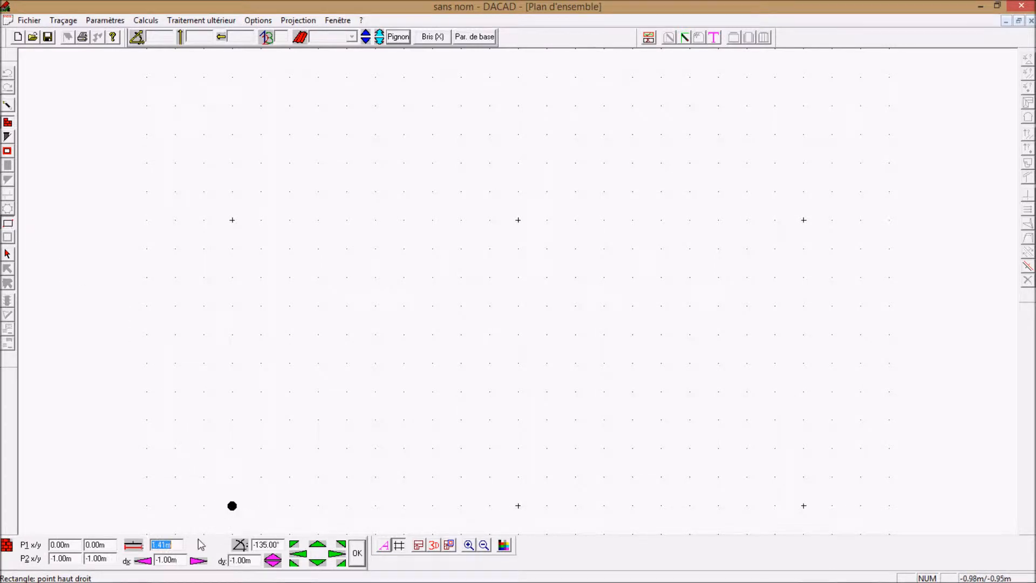
drag(177, 560, 156, 560)
text(7)
drag(252, 561, 222, 561)
text(6)
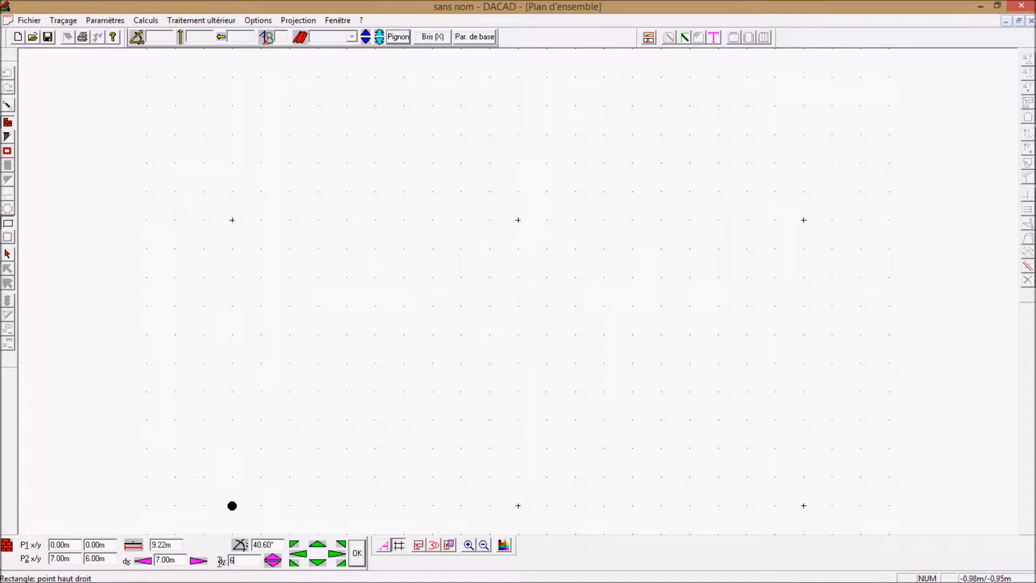
click(359, 556)
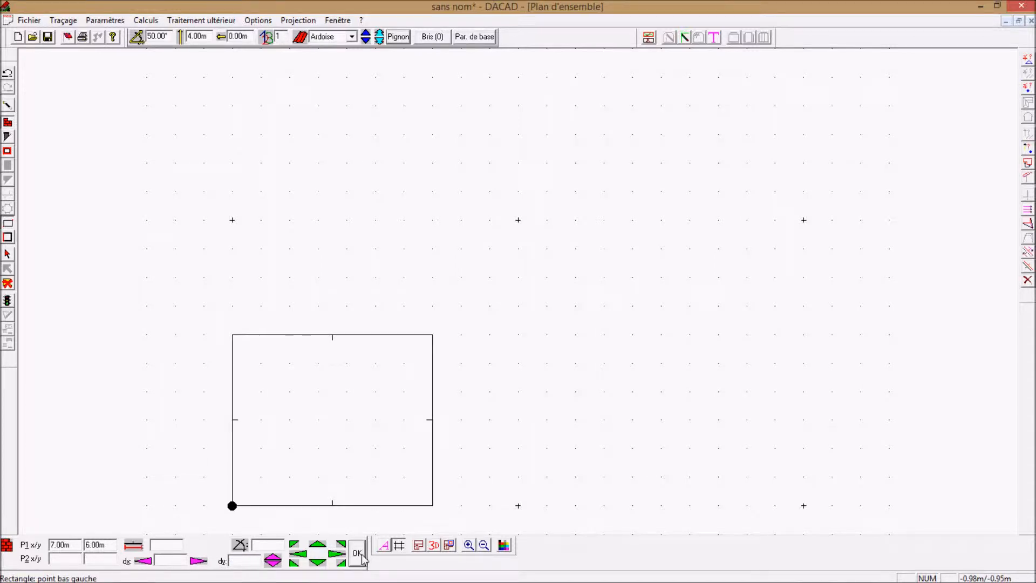
Calculate the roof from the outline and show the deselected building in the three-dimensional view
click(8, 302)
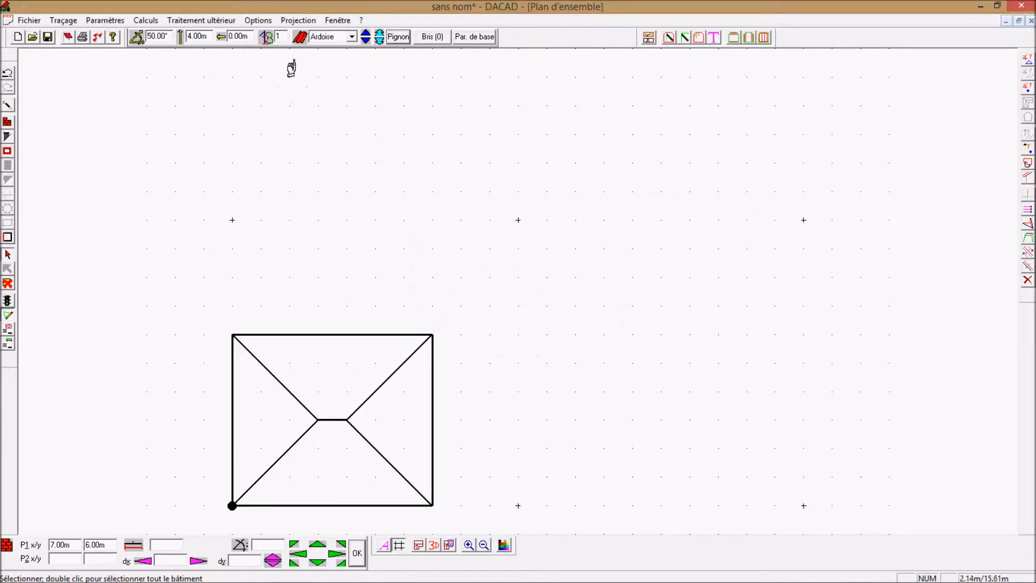
click(434, 545)
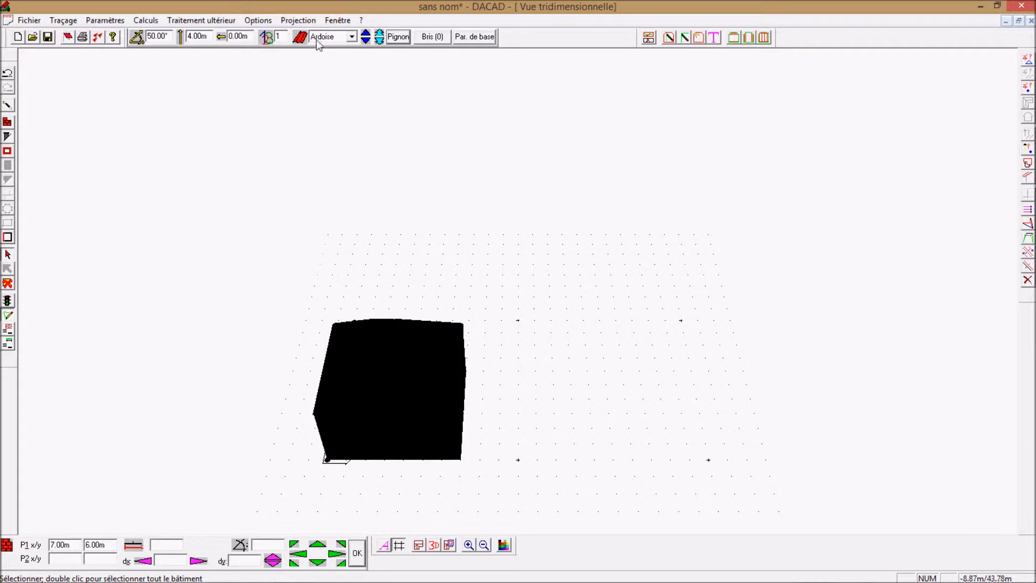
click(9, 285)
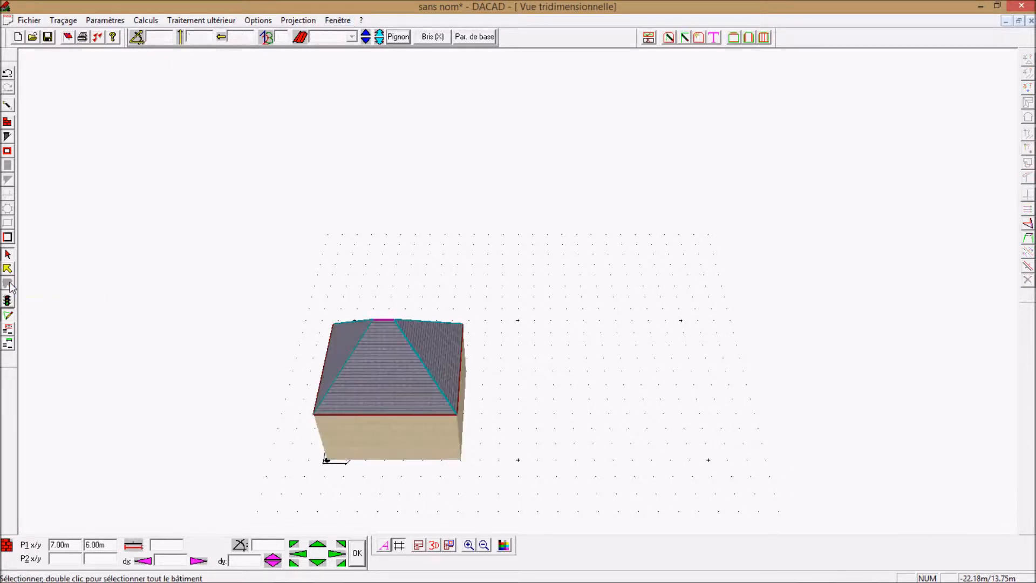
Tile the 3D view and the general plan side by side and fit the building in the views
click(337, 20)
click(359, 79)
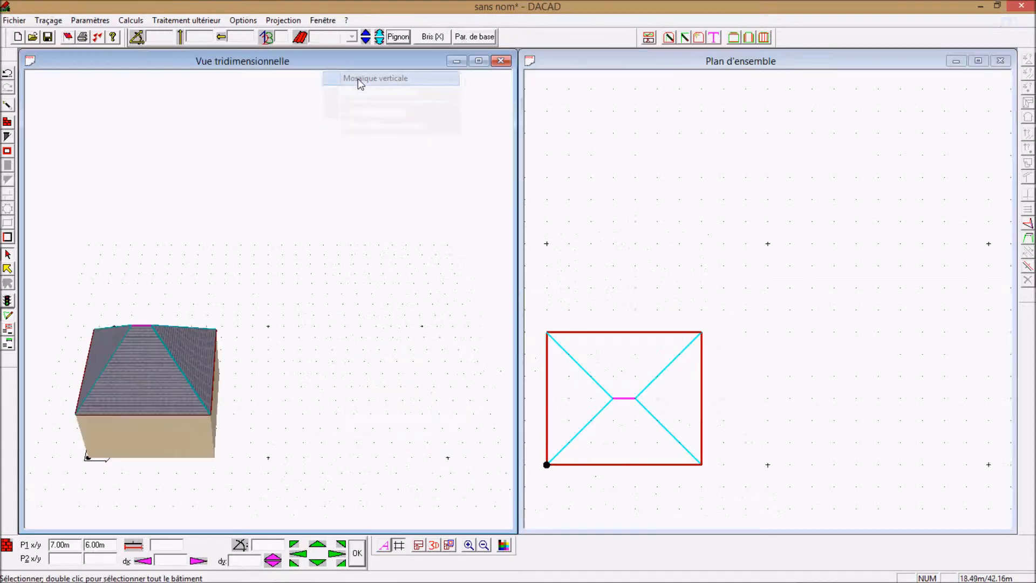
click(386, 545)
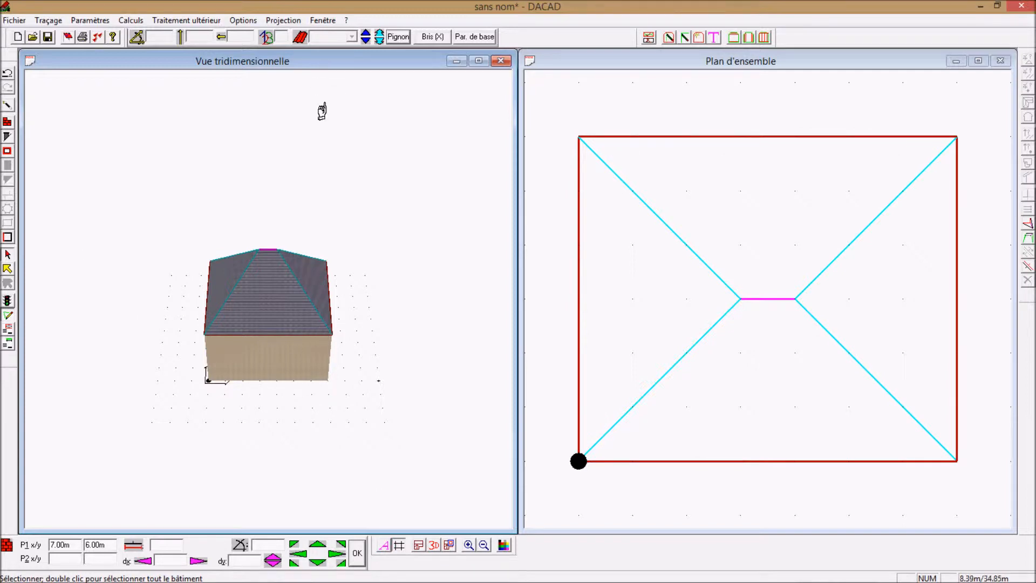
Rotate the 3D view to examine the hipped roof from a corner of the building
key(Right)
key(Right)
key(Right)
key(Right)
key(Right)
key(Right)
key(Right)
key(Right)
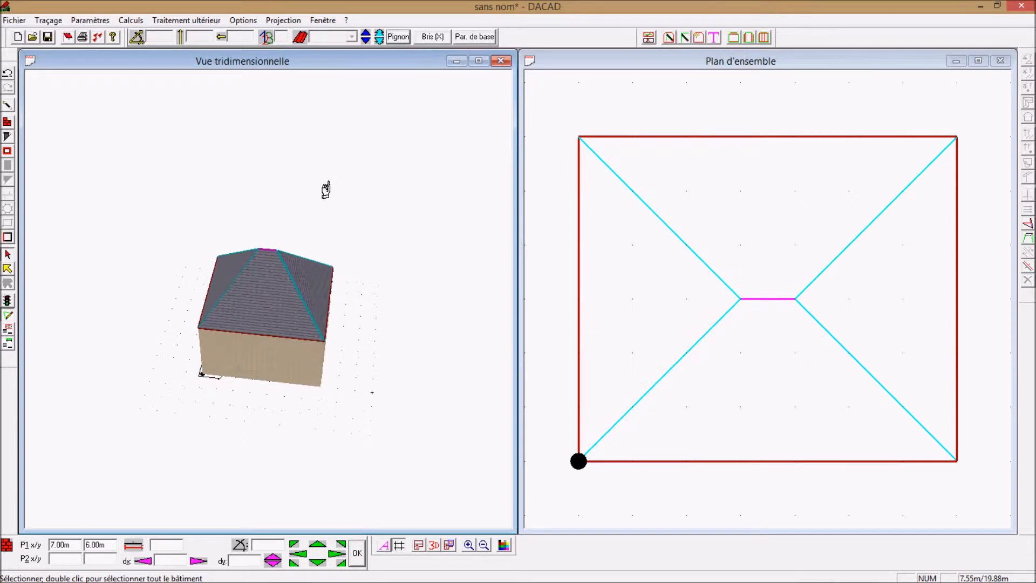
key(Right)
key(Right)
key(Right)
key(Right)
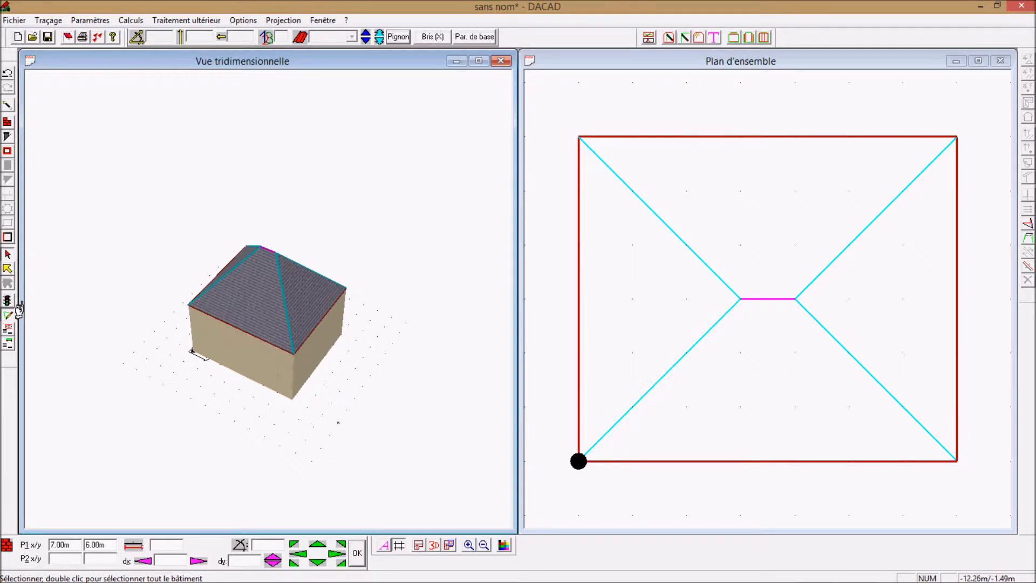
Turn the two 6 m end sides of the building outline into gables and recalculate the roof
click(8, 317)
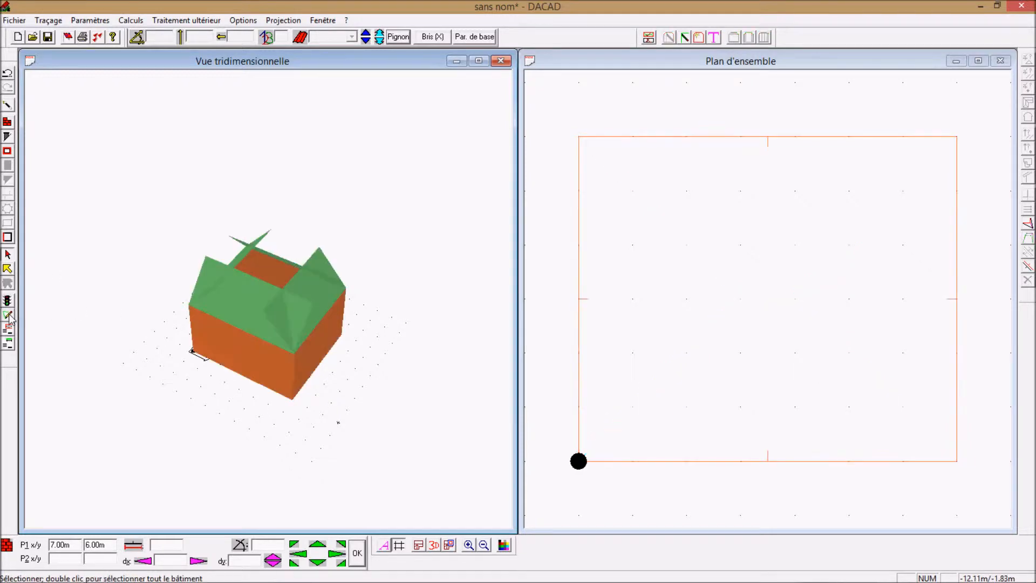
click(578, 308)
click(953, 305)
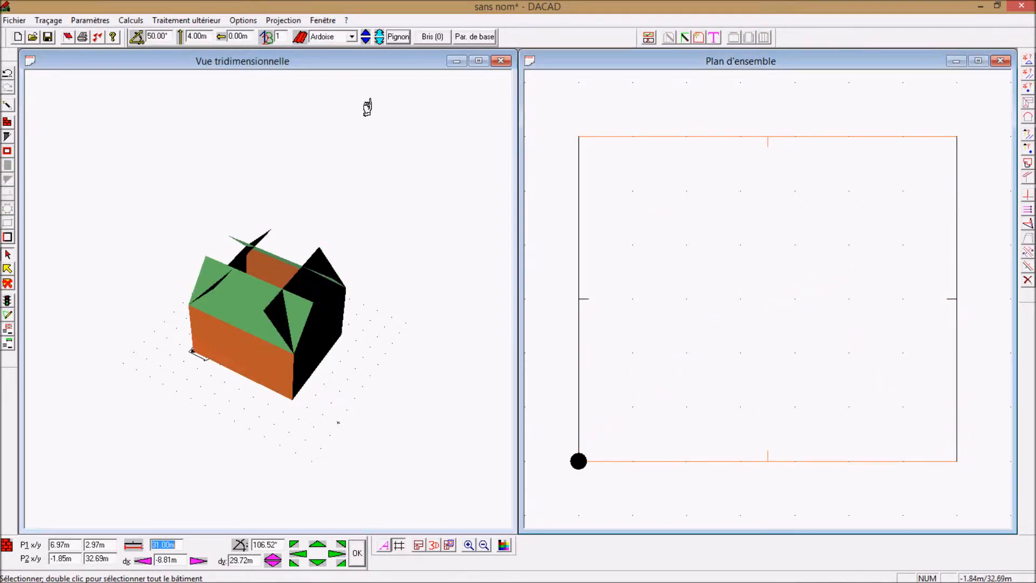
click(398, 37)
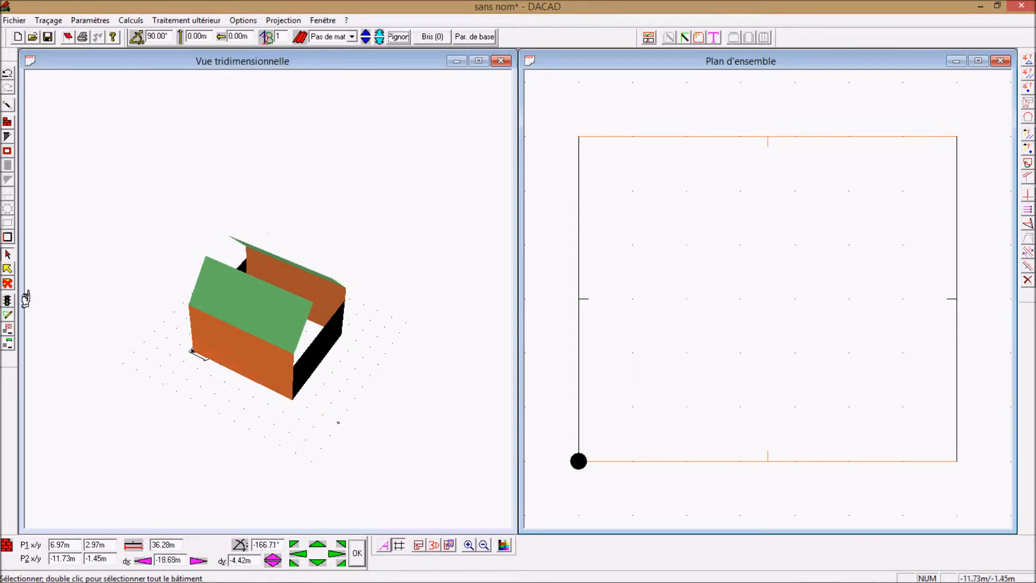
click(8, 300)
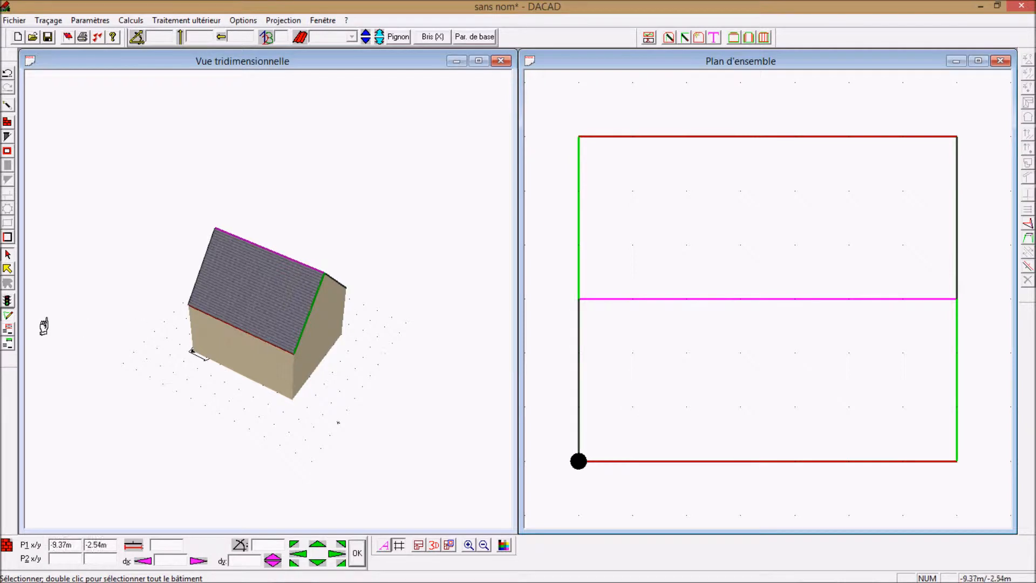
Add a dormer to the front roof slope, 1.00 m wide, 3.00 m from the left, with an eaves height of 4.5 m
click(8, 315)
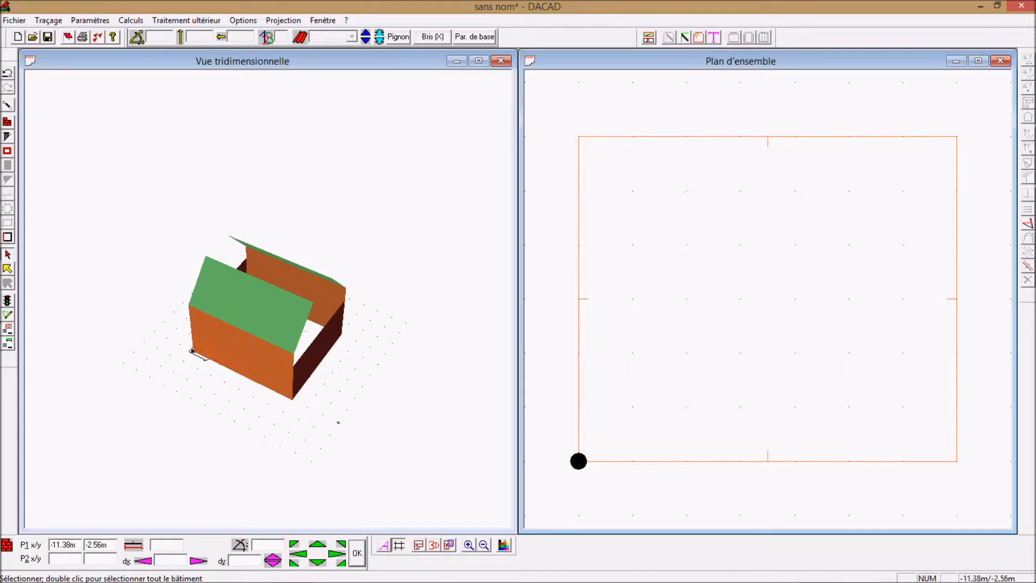
click(7, 316)
click(217, 305)
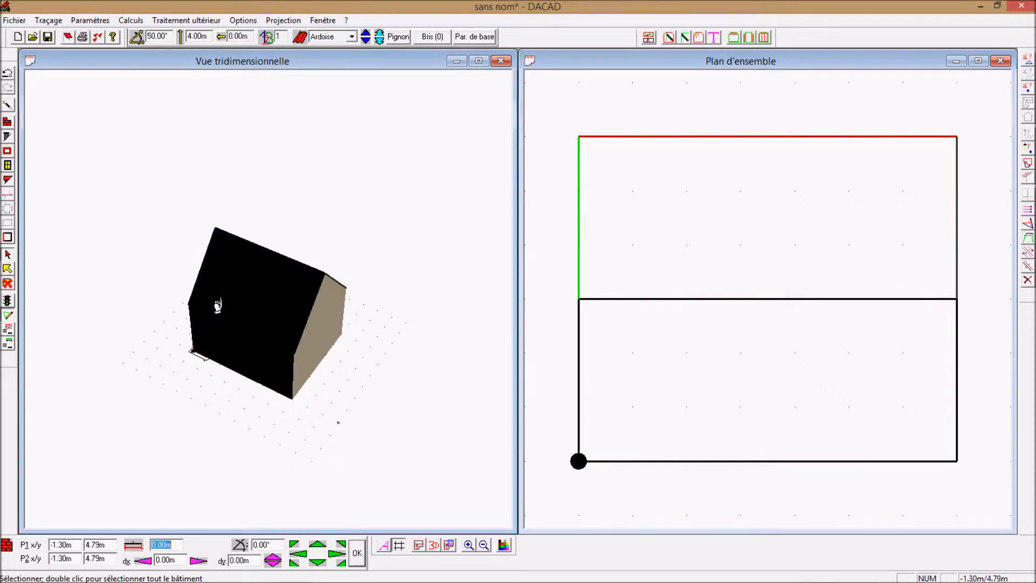
click(8, 195)
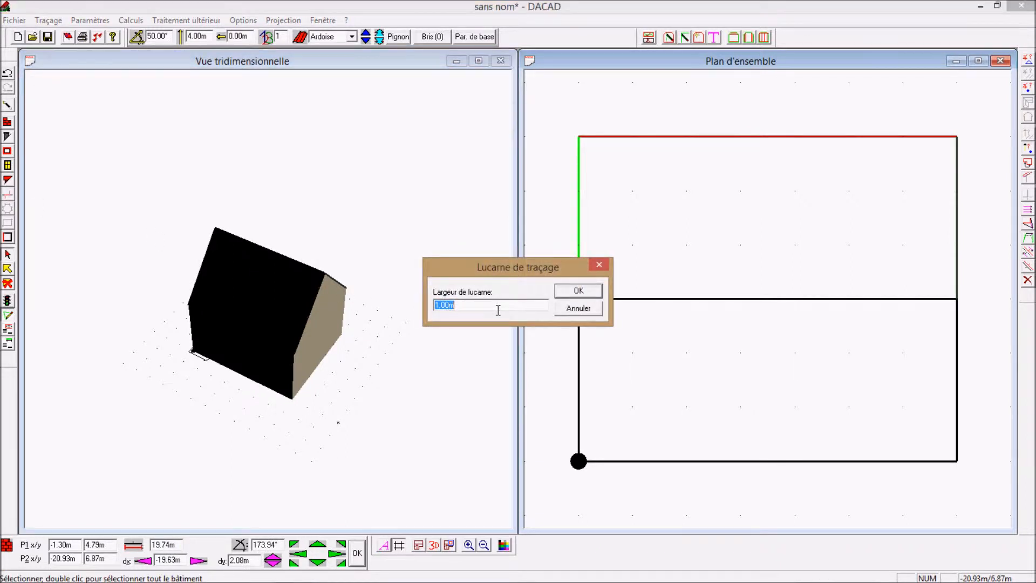
click(566, 293)
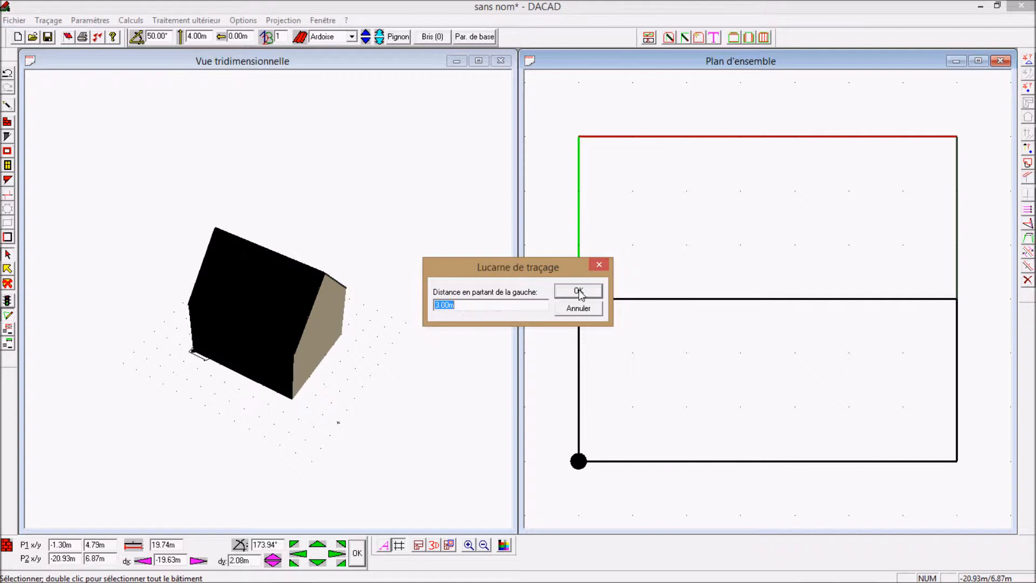
click(578, 291)
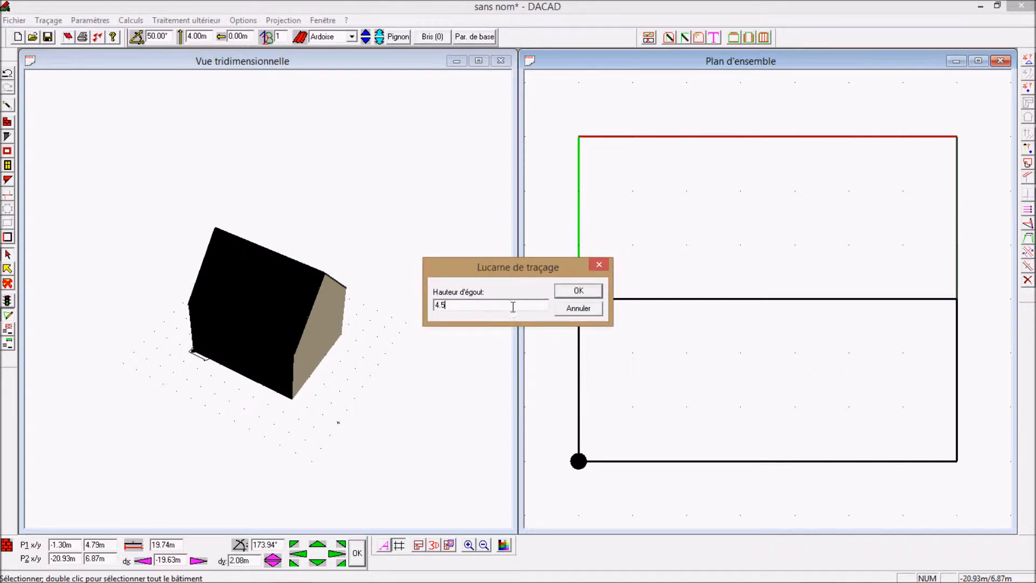
click(572, 294)
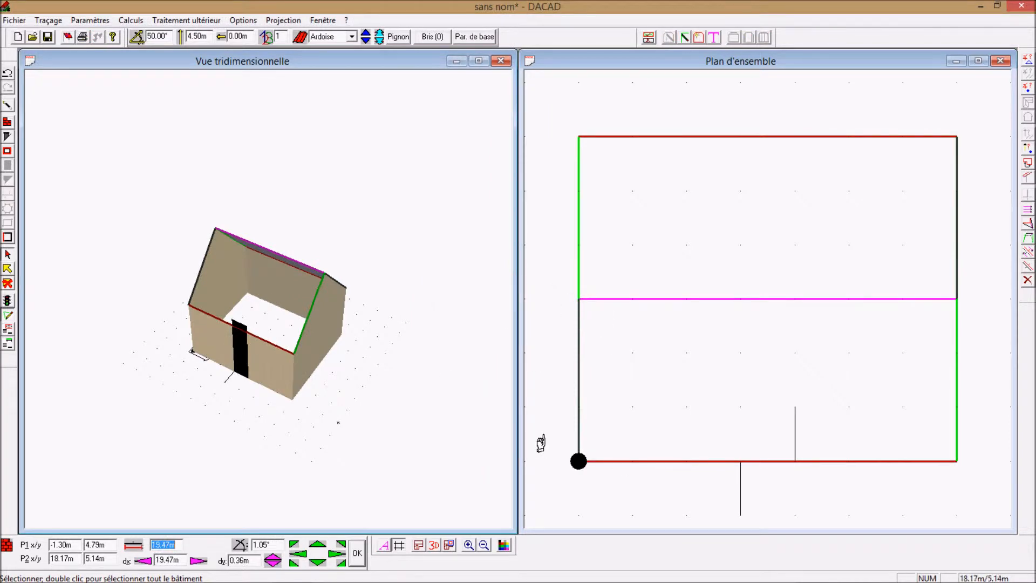
Turn the dormer's front line into a gable, adjust the slope of its two side lines and recalculate the roof
click(9, 315)
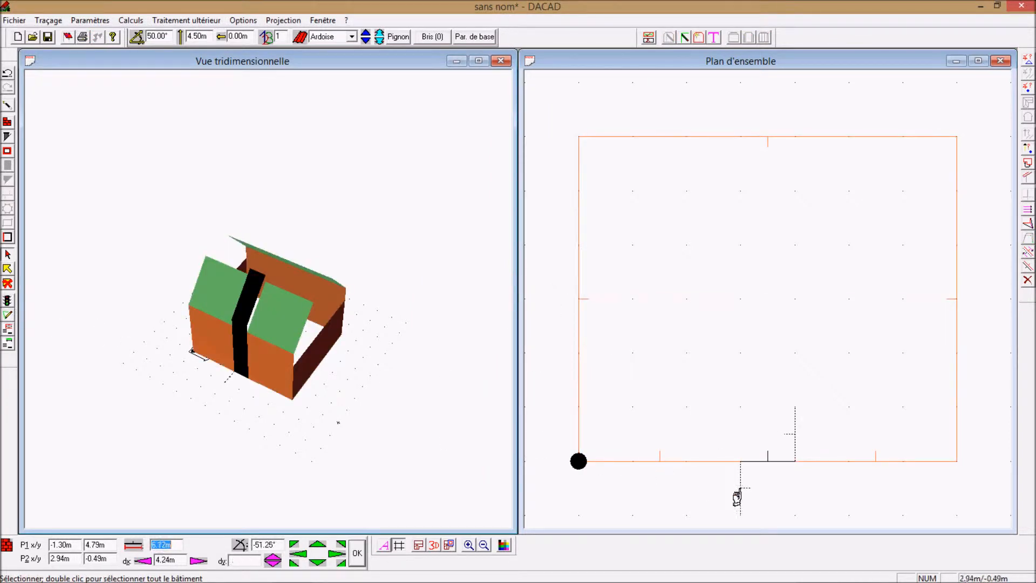
click(766, 462)
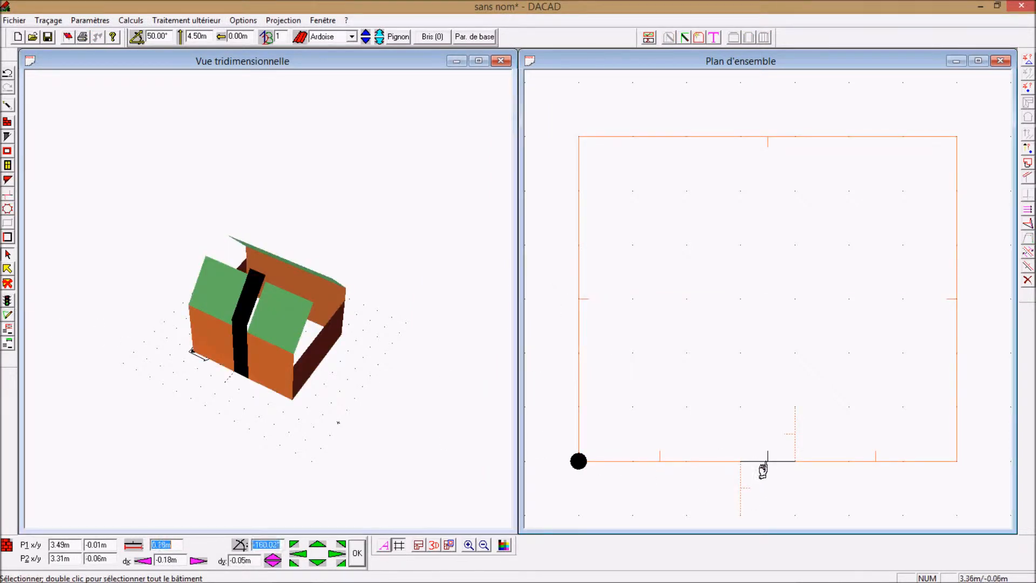
click(398, 36)
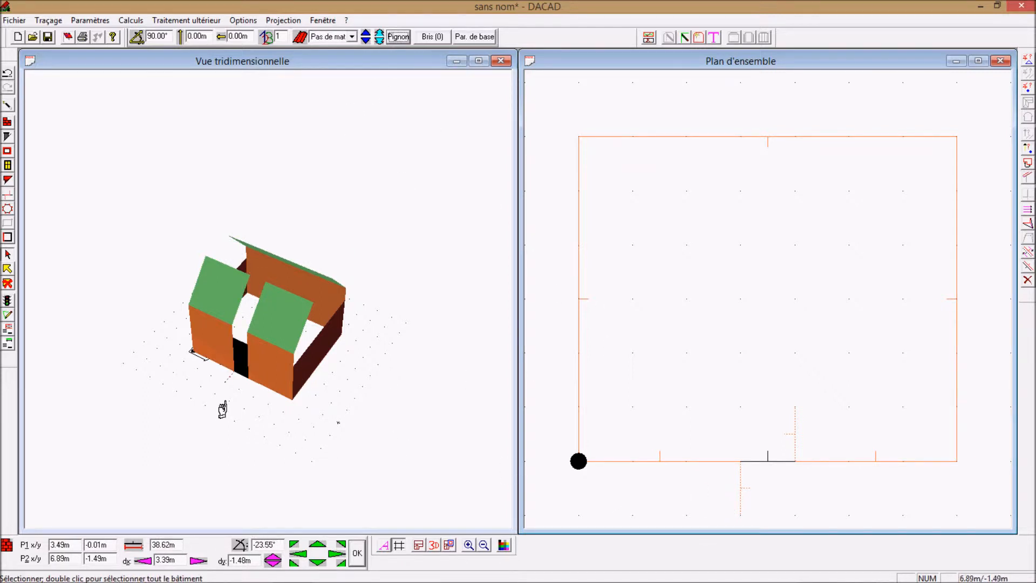
click(740, 488)
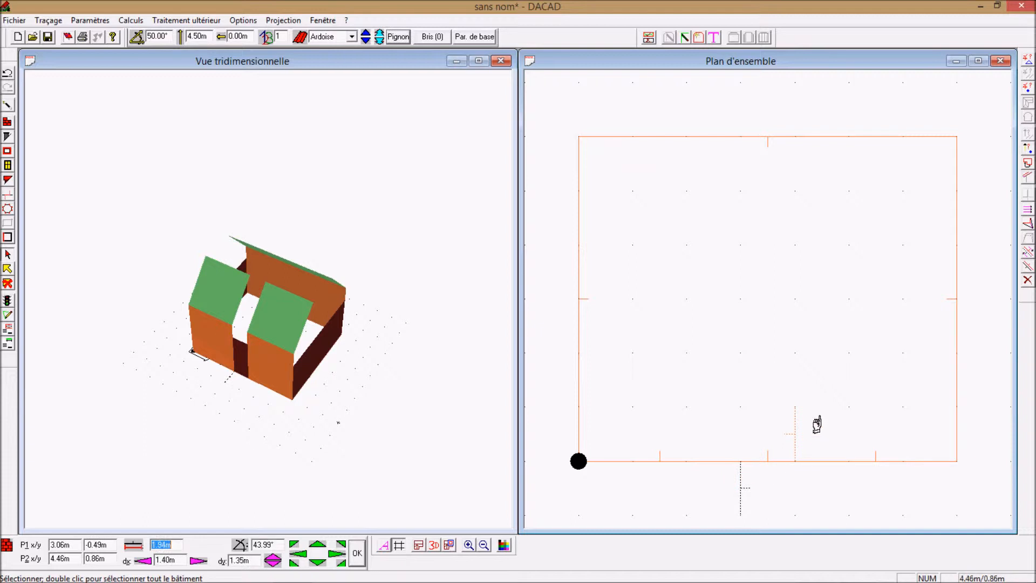
click(787, 440)
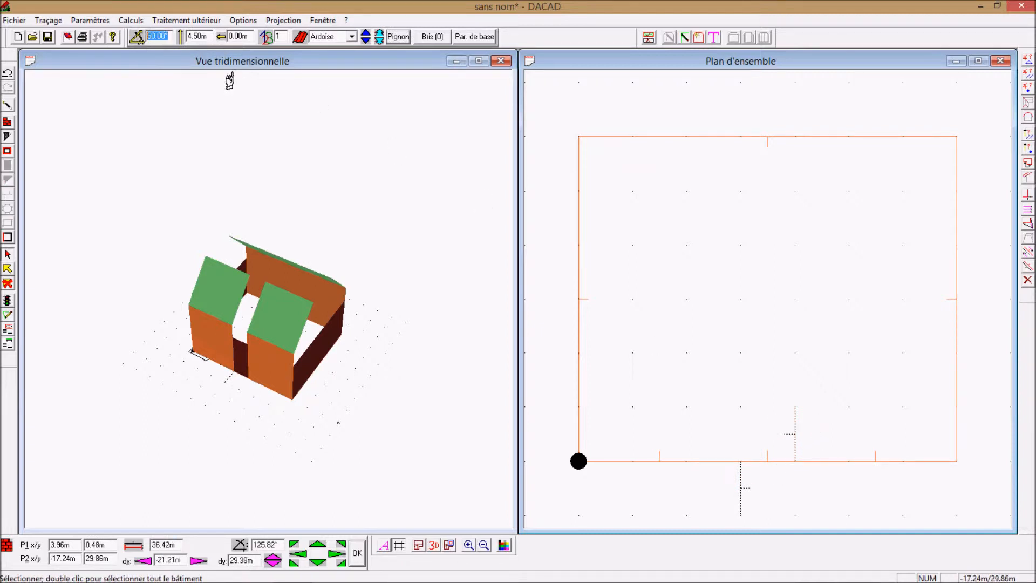
click(7, 283)
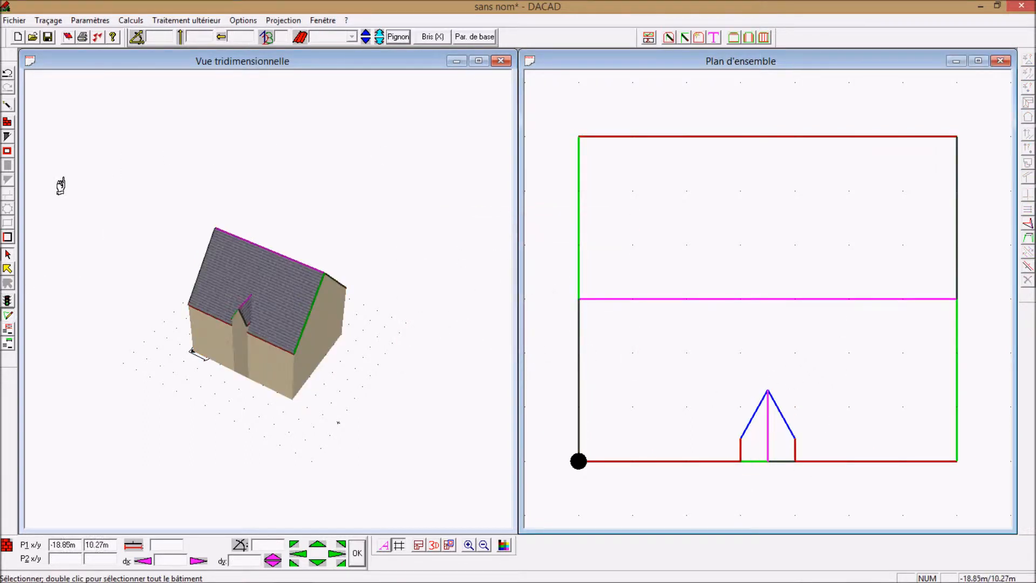
Add a second dormer to the front roof slope, 1.00 m wide, 5 m from the left, with an eaves height of 4.5 m
click(225, 279)
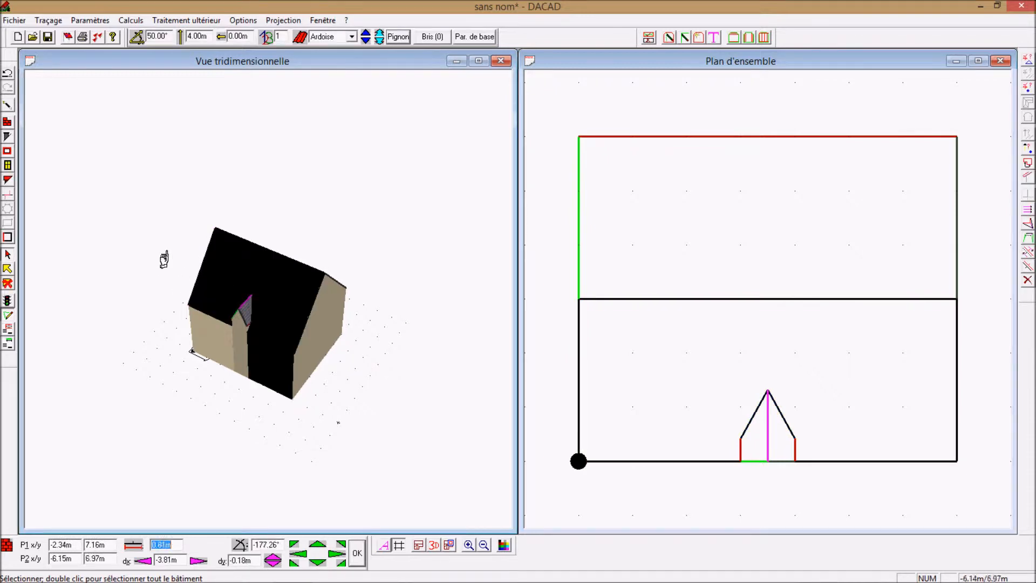
click(7, 181)
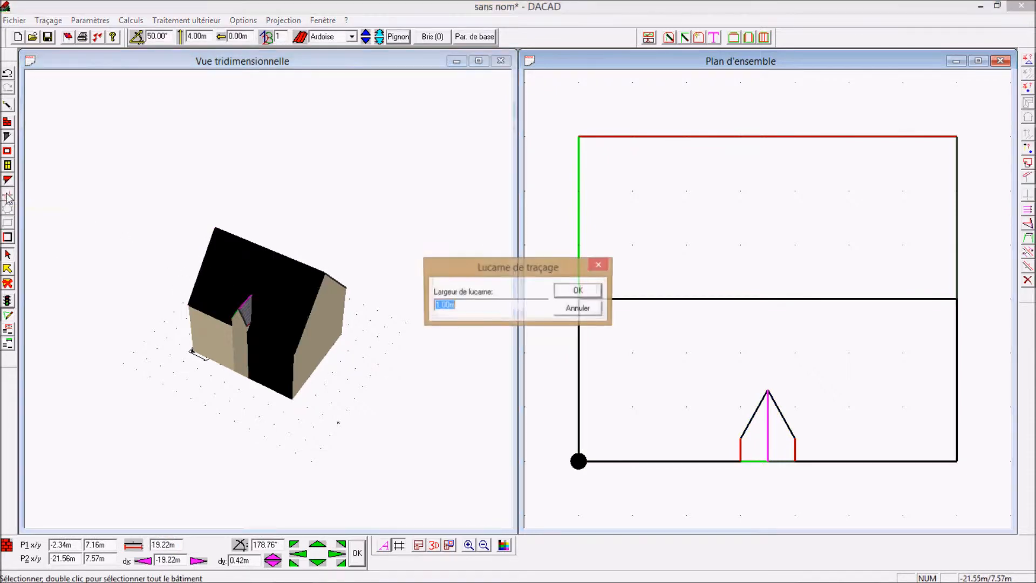
click(577, 292)
click(577, 292)
text(4.5)
key(Return)
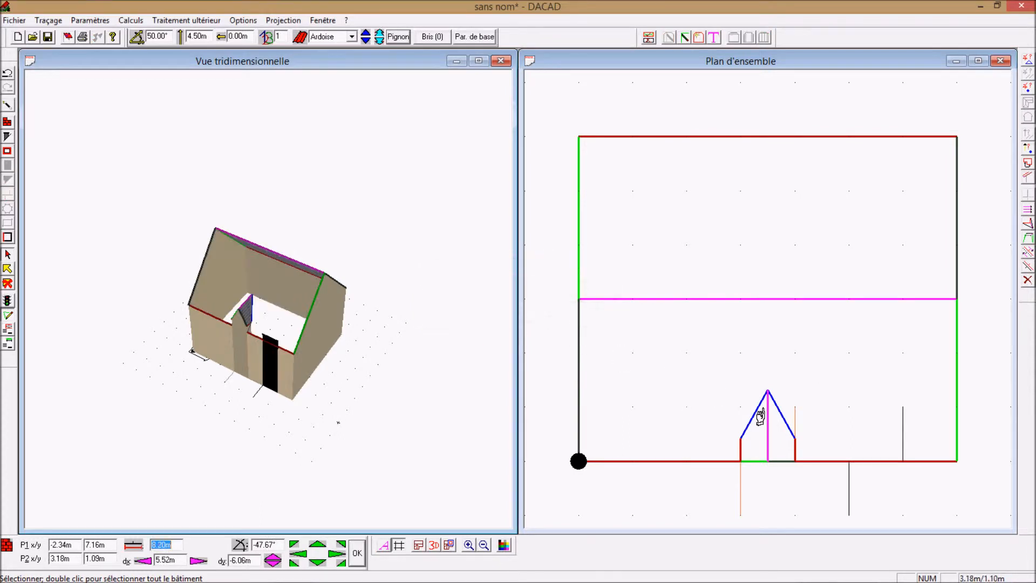
Make the second dormer's front line a gable, set its two side lines to a 65° slope and recalculate the roof
click(9, 316)
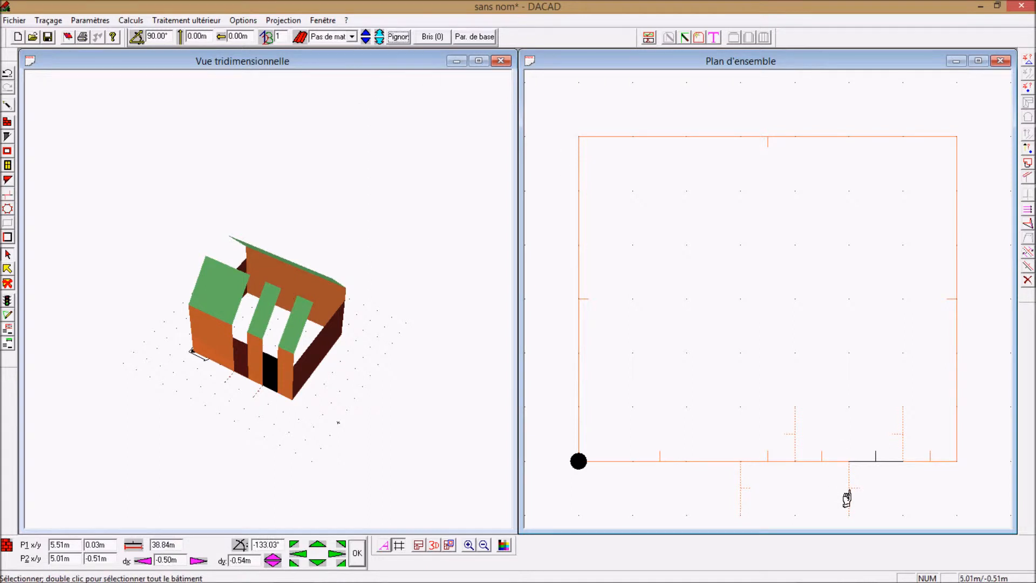
click(902, 440)
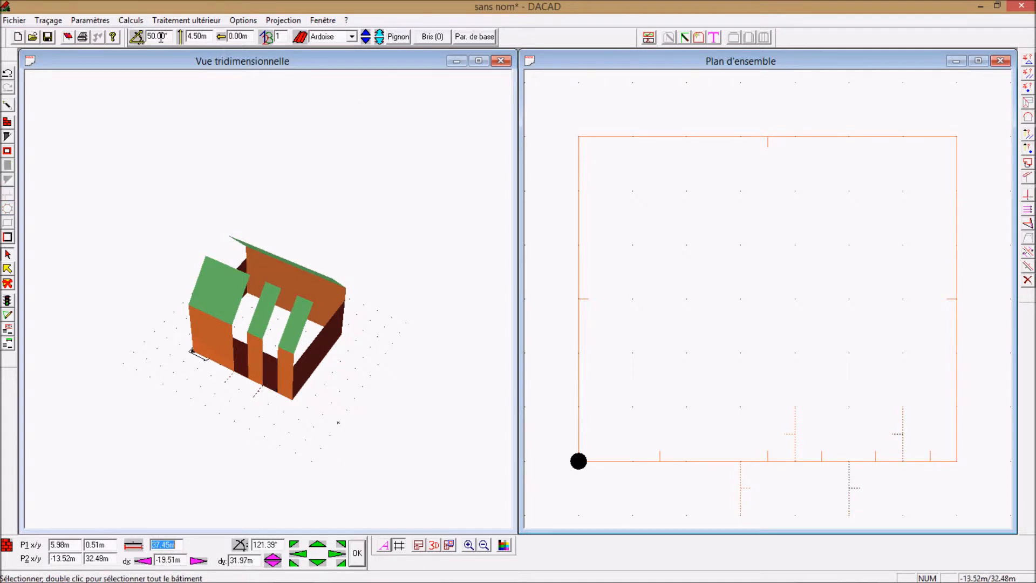
click(158, 36)
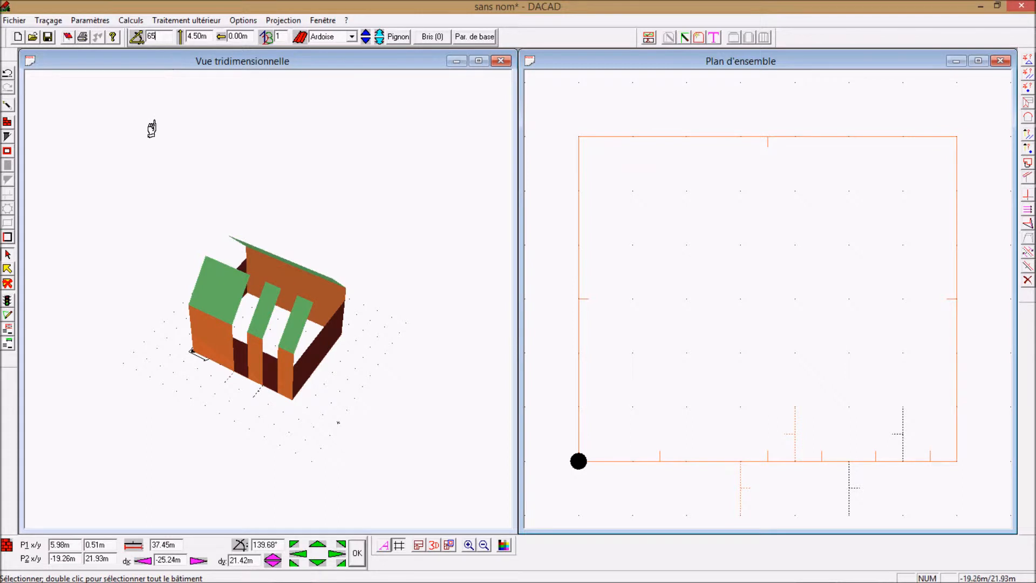
click(8, 301)
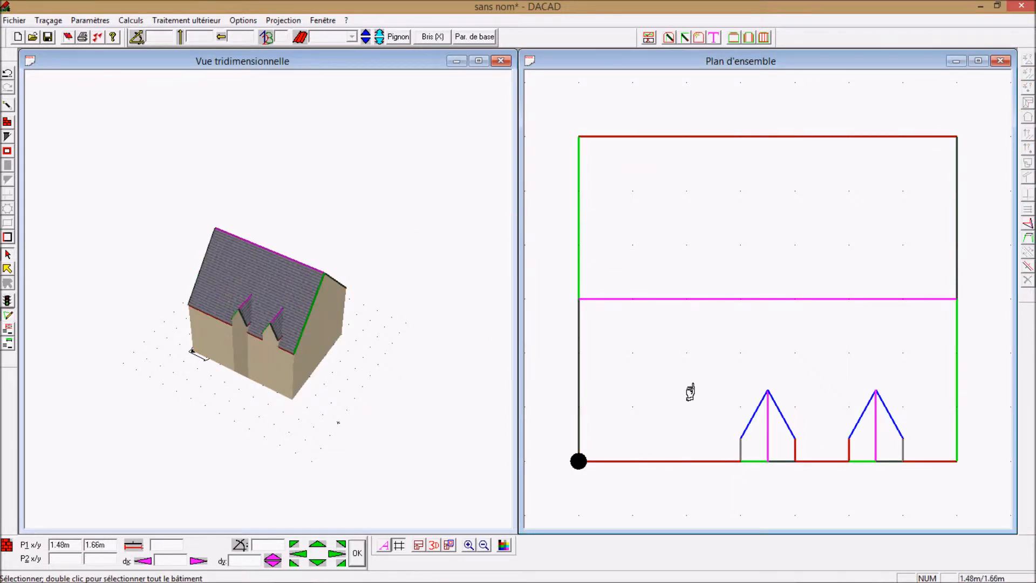
Display the dimensions on the overall plan and restrict the drawn roof lines to the Egout type only
right_click(240, 114)
click(259, 123)
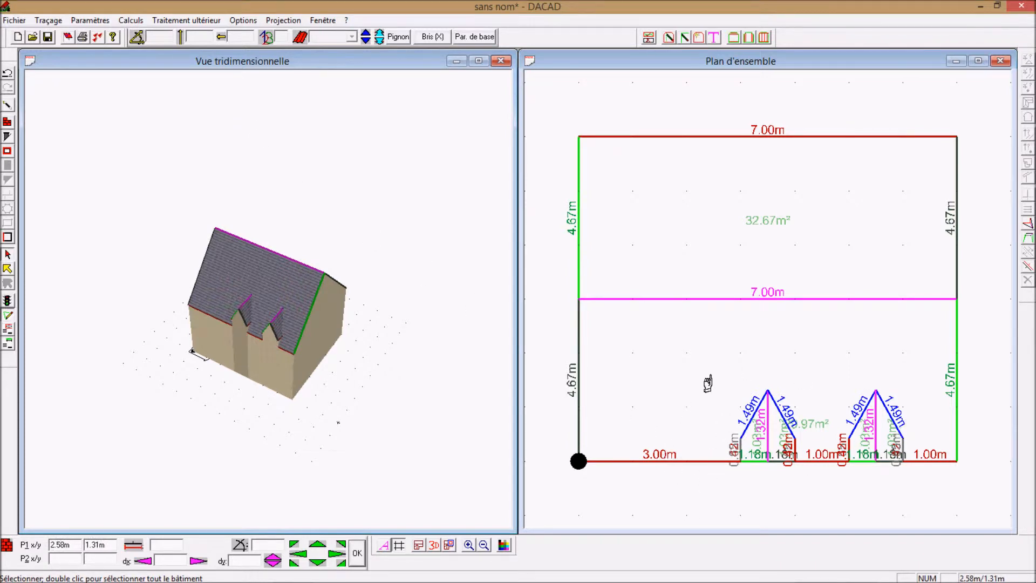
right_click(560, 349)
click(580, 376)
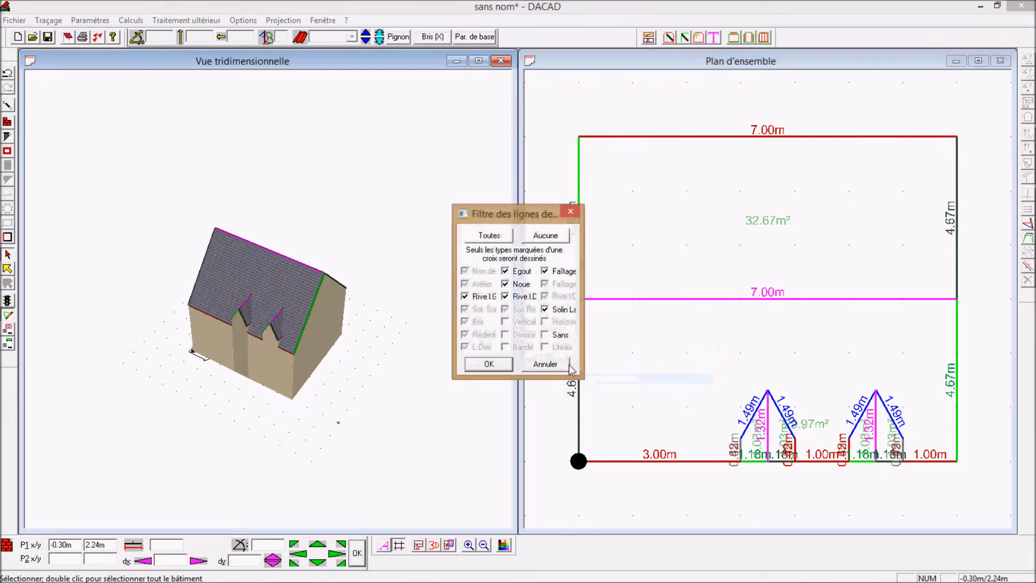
click(543, 235)
click(521, 272)
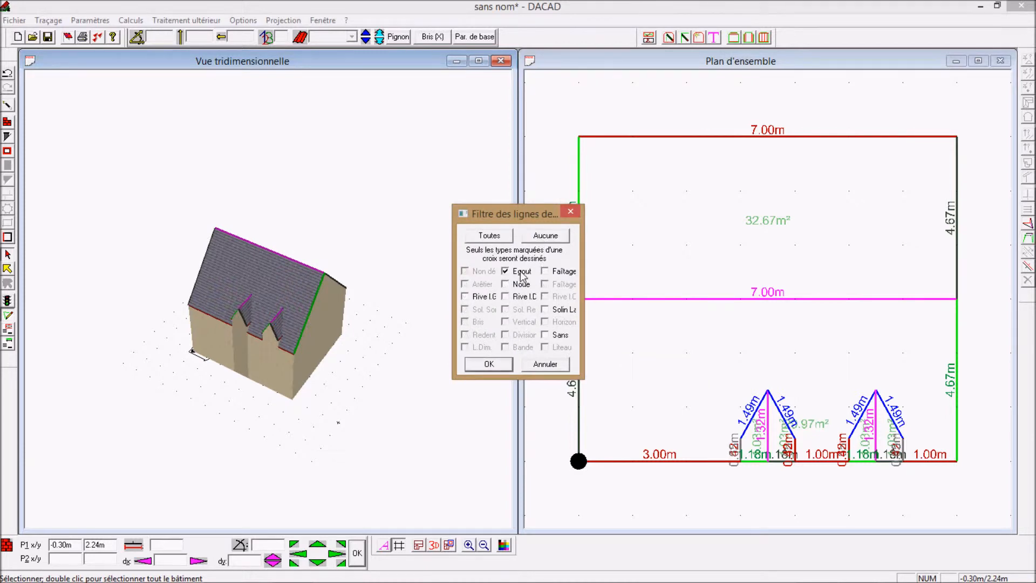
click(489, 364)
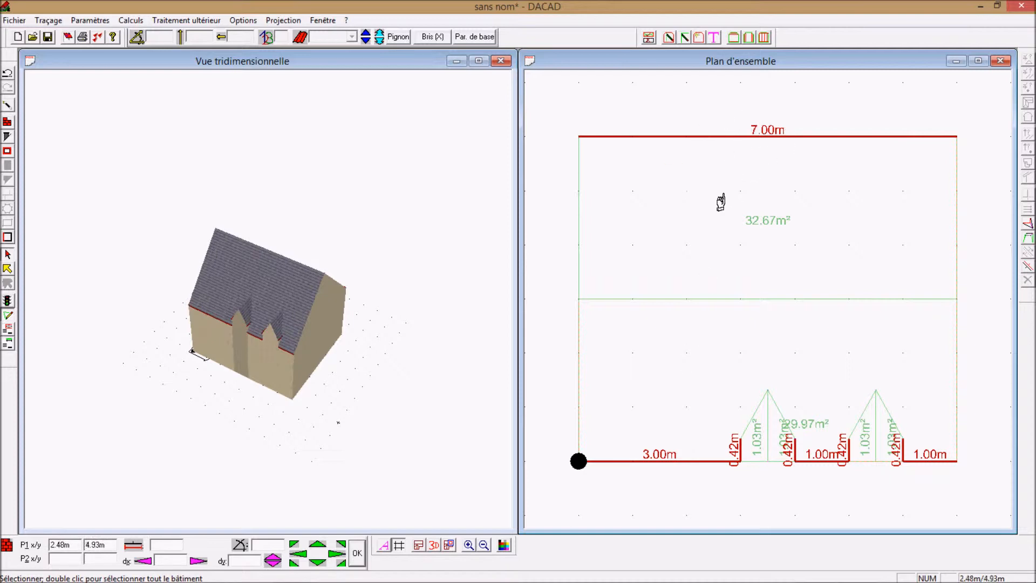
Restore the drawing of all roof line types and hide the dimensions on the plan
right_click(683, 111)
click(712, 138)
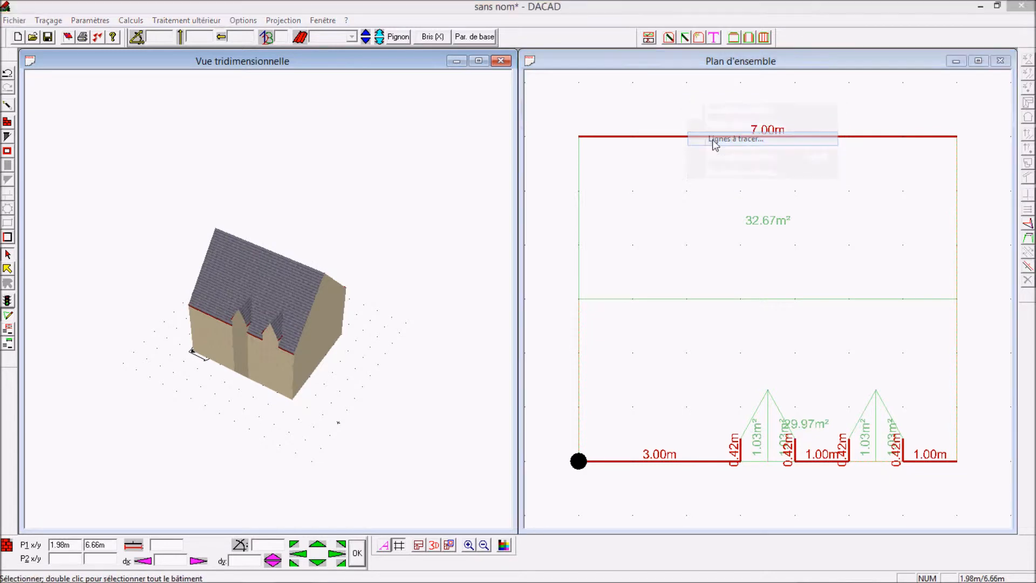
click(489, 236)
click(489, 364)
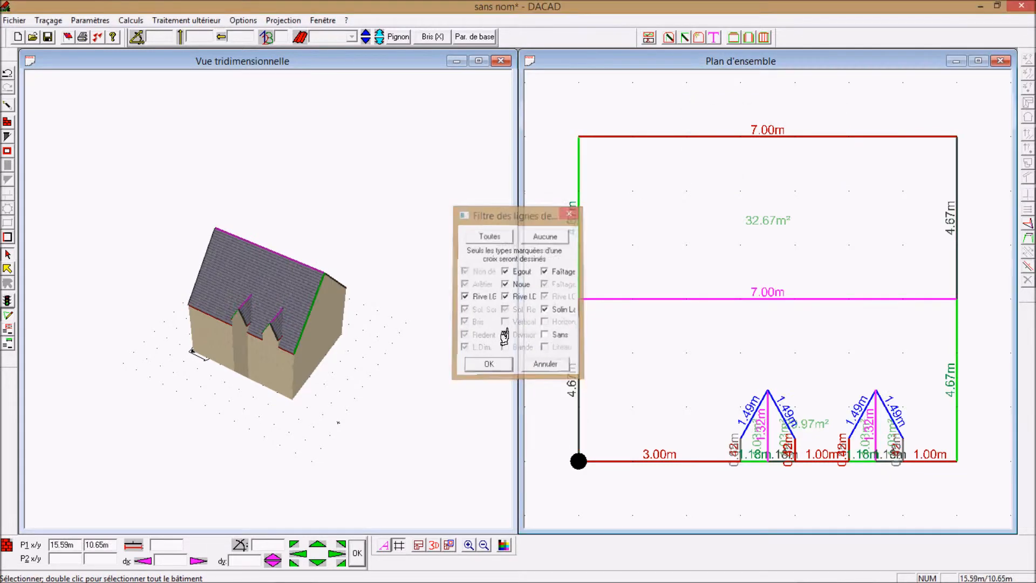
right_click(601, 91)
click(618, 99)
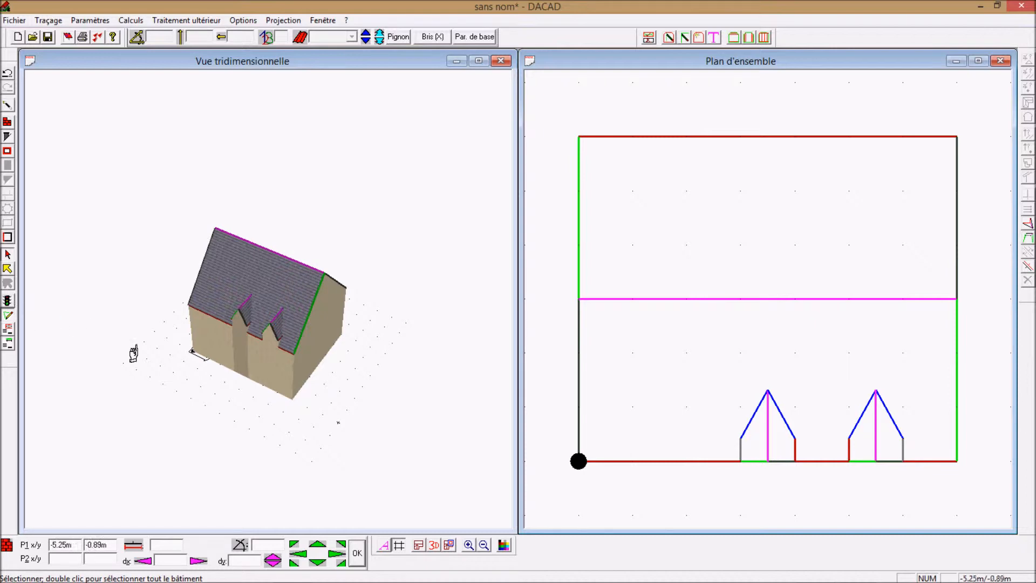
Generate the listing of all surface and line groups, review the roof quantities and close it
click(67, 37)
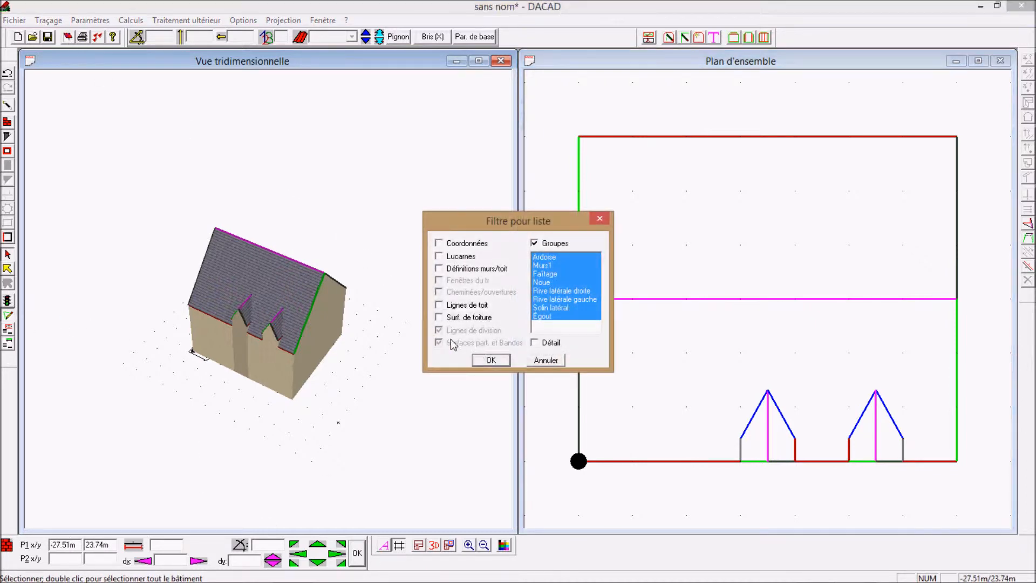
click(488, 360)
click(124, 395)
scroll(143, 395, up, 1)
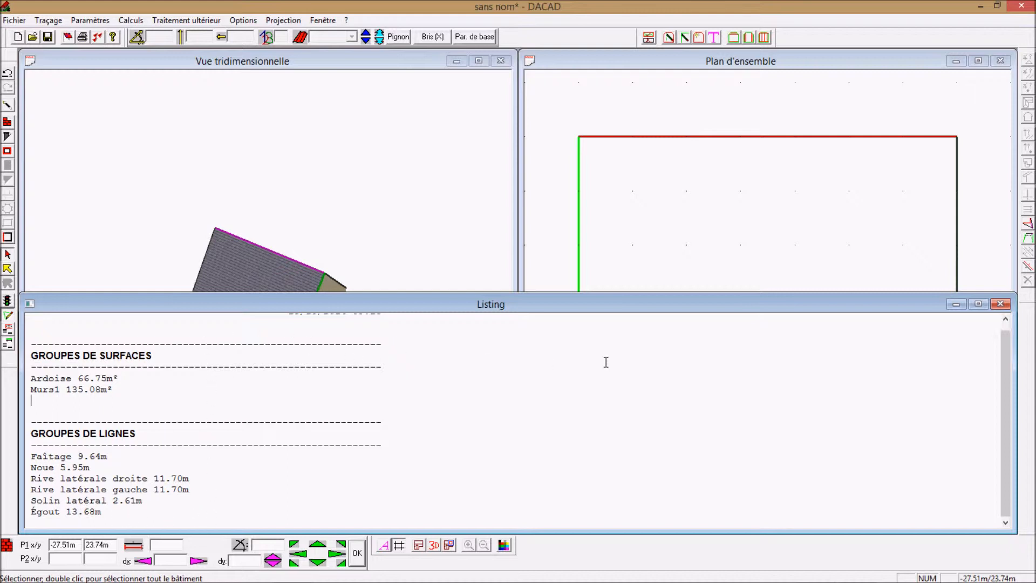
click(1004, 306)
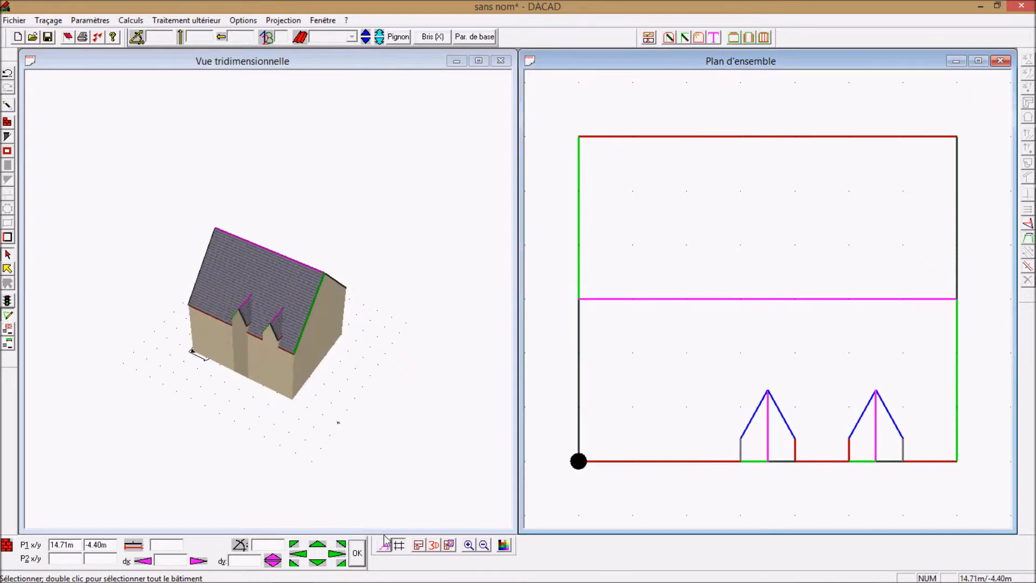
Add a 7 × 7 m rectangular building against the existing building's right end, rear walls aligned, and calculate both roofs with their intersection
click(11, 314)
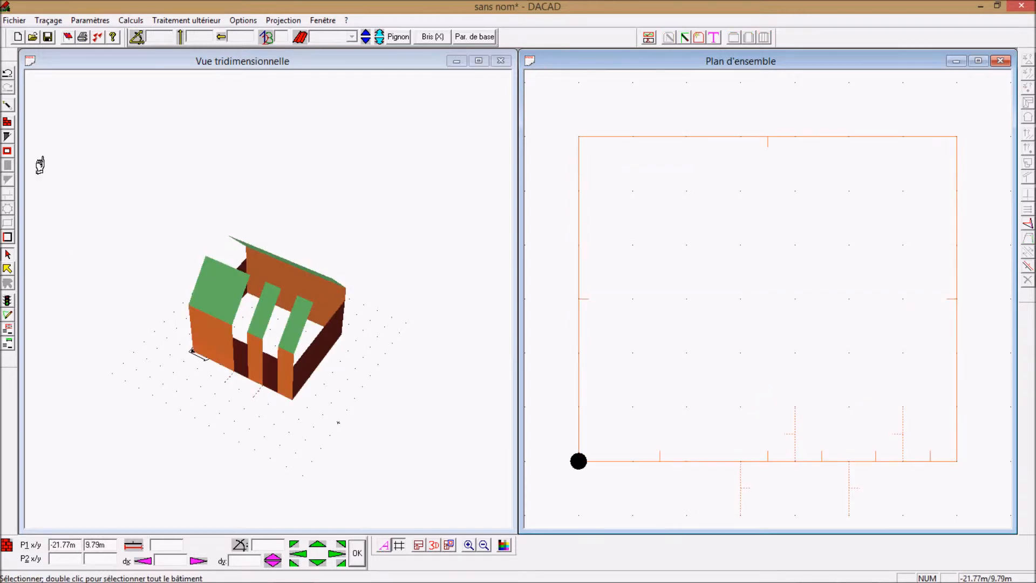
click(8, 124)
click(7, 235)
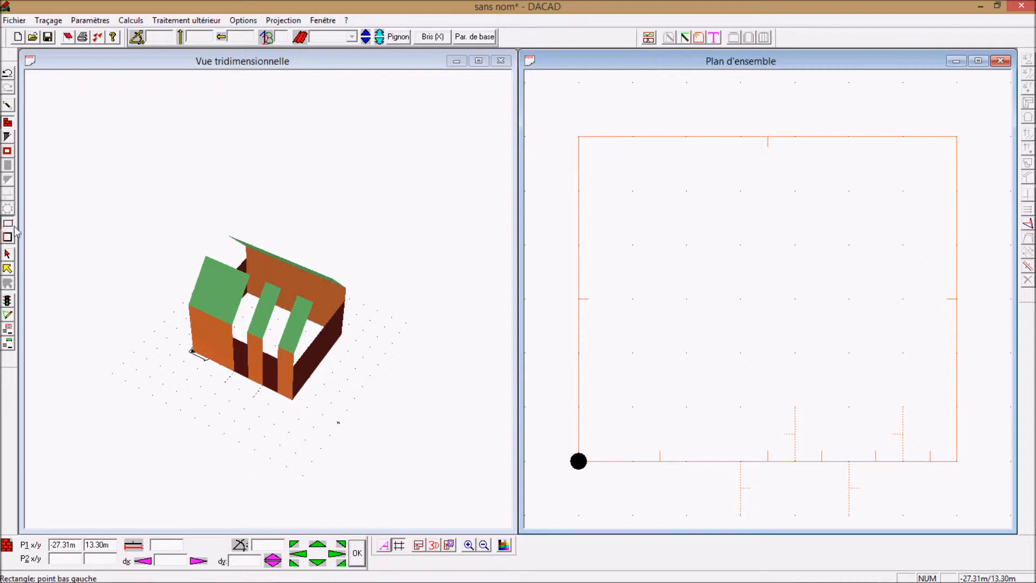
click(955, 521)
click(926, 528)
drag(178, 559, 154, 561)
text(7)
drag(253, 562, 229, 561)
text(7)
click(358, 556)
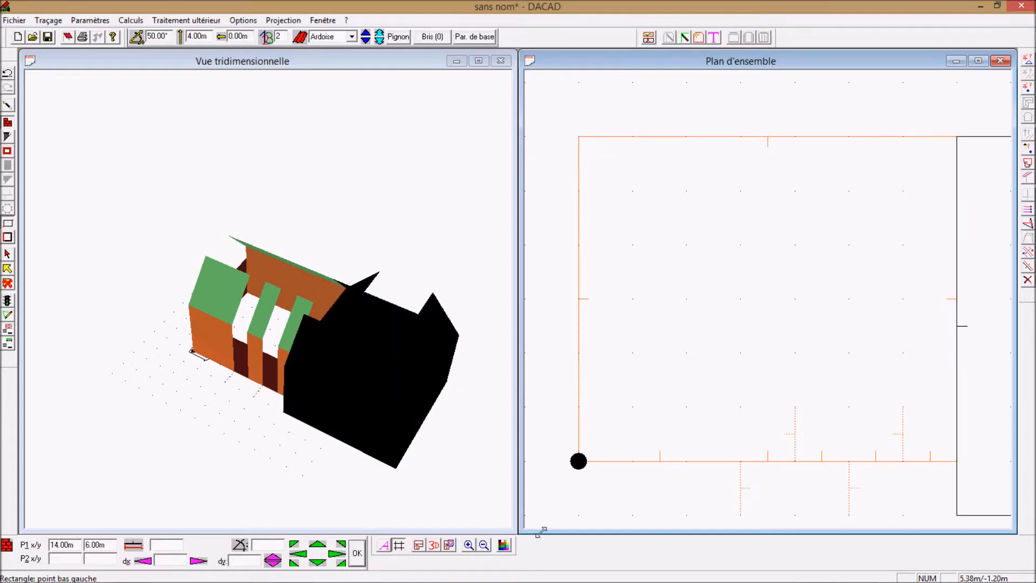
click(384, 545)
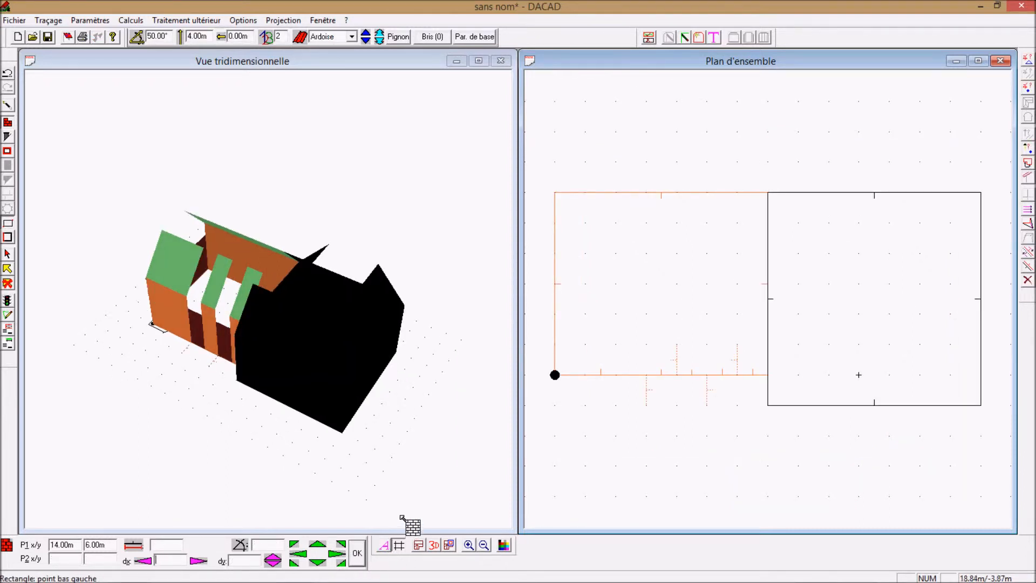
click(7, 301)
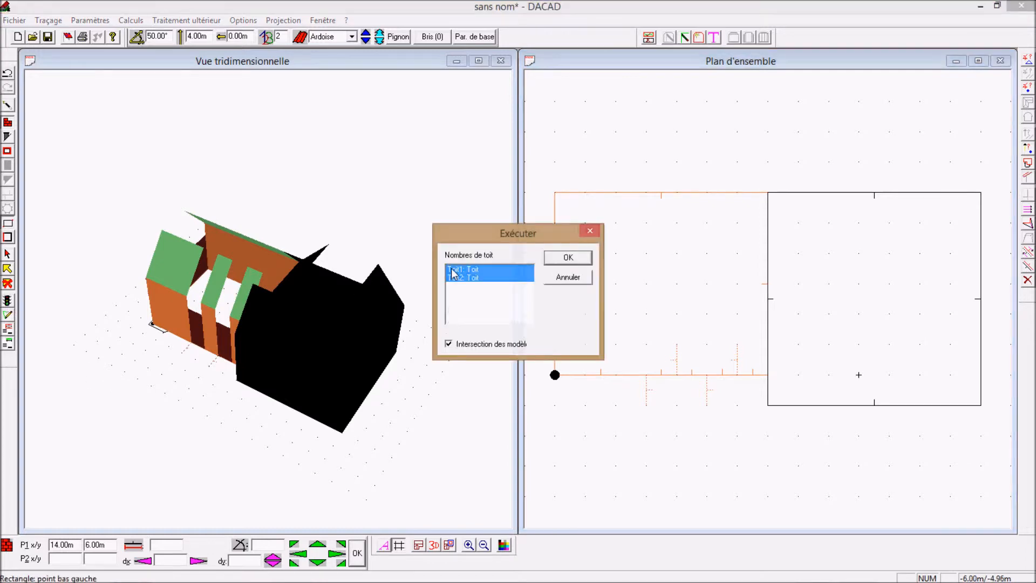
click(555, 258)
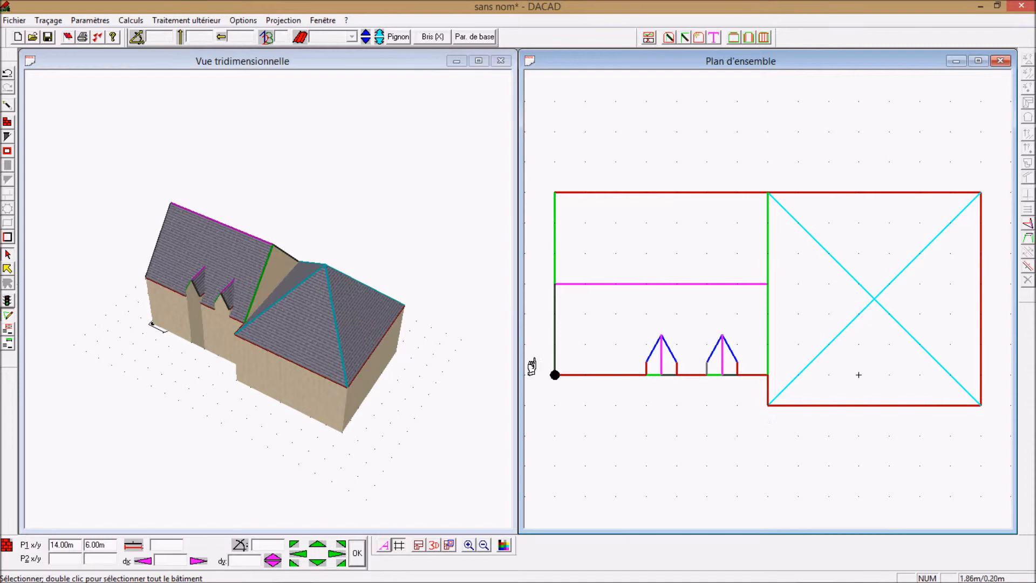
Turn the left and right lines of the 7 × 7 m building into gables and recalculate the roofs
click(8, 315)
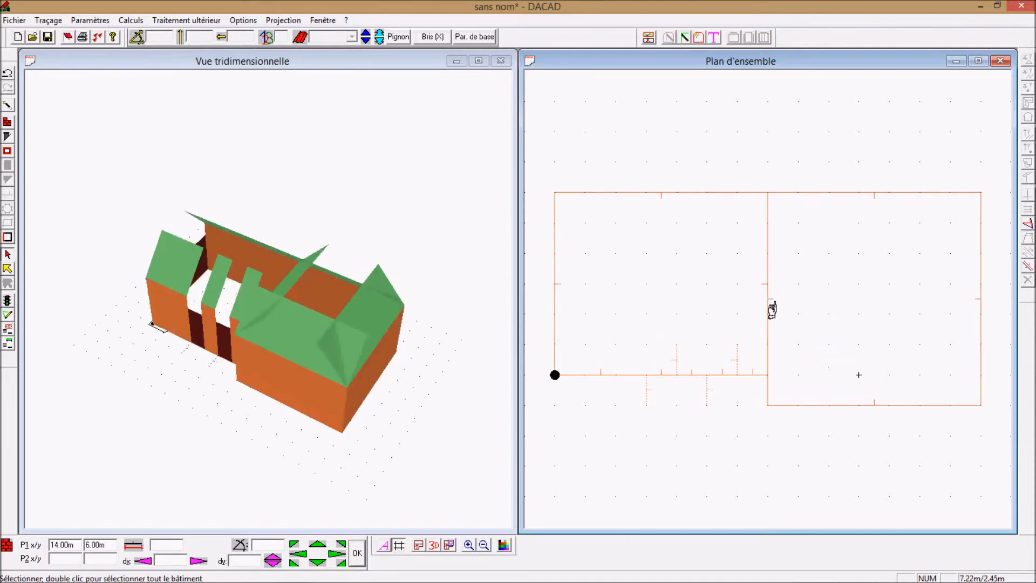
click(772, 307)
click(977, 305)
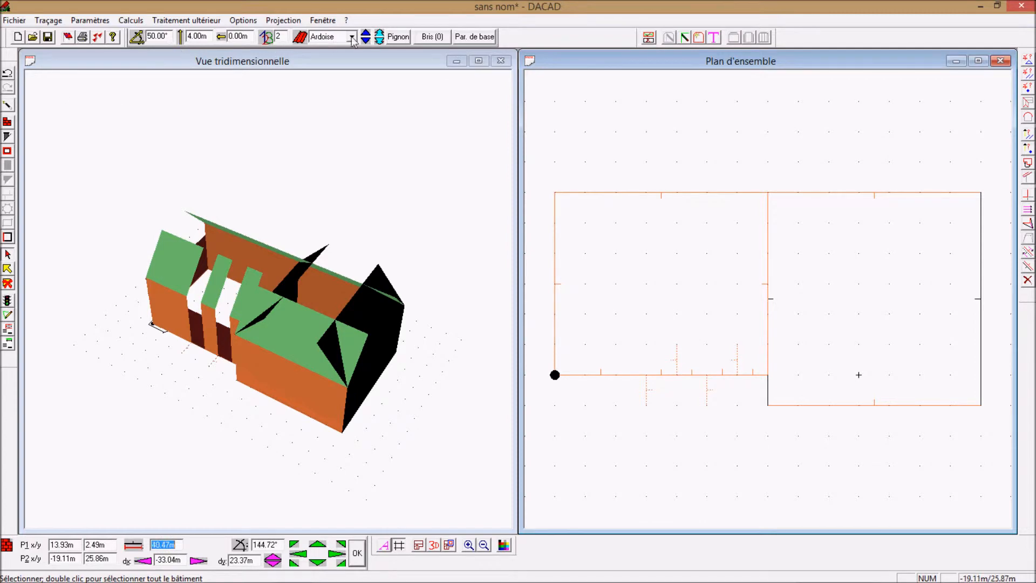
click(397, 37)
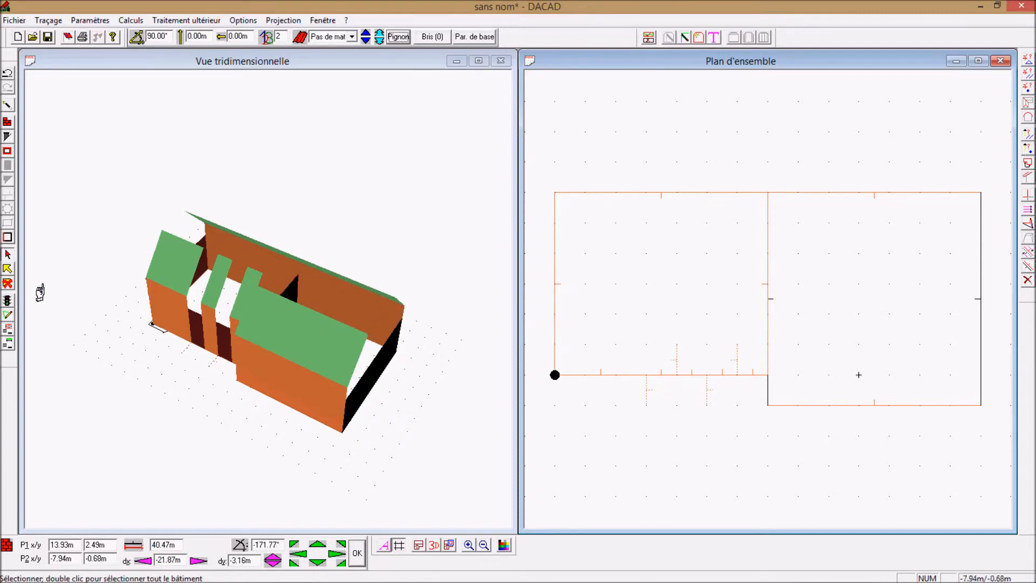
click(8, 300)
key(Return)
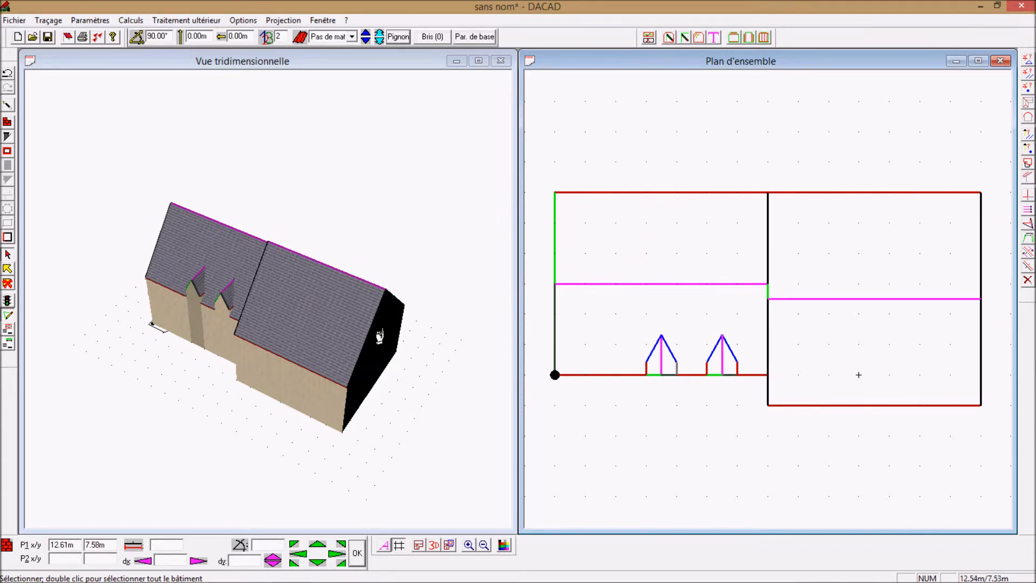
Add two centred three-slope dormers, 1.00 m wide and 1.00 m apart, at 4.5 m height on the 7 × 7 m building's front slope and recalculate
click(323, 333)
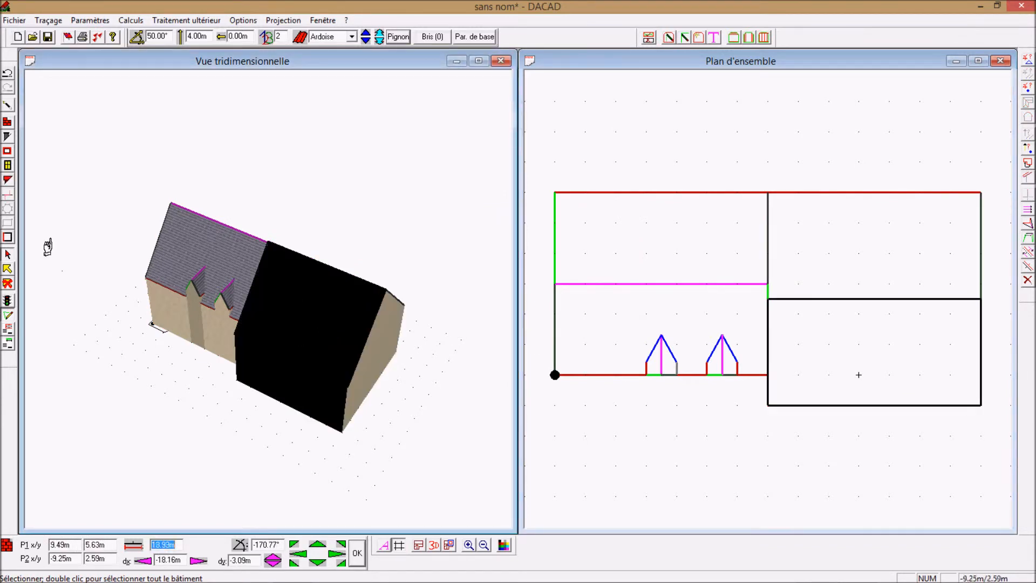
click(9, 182)
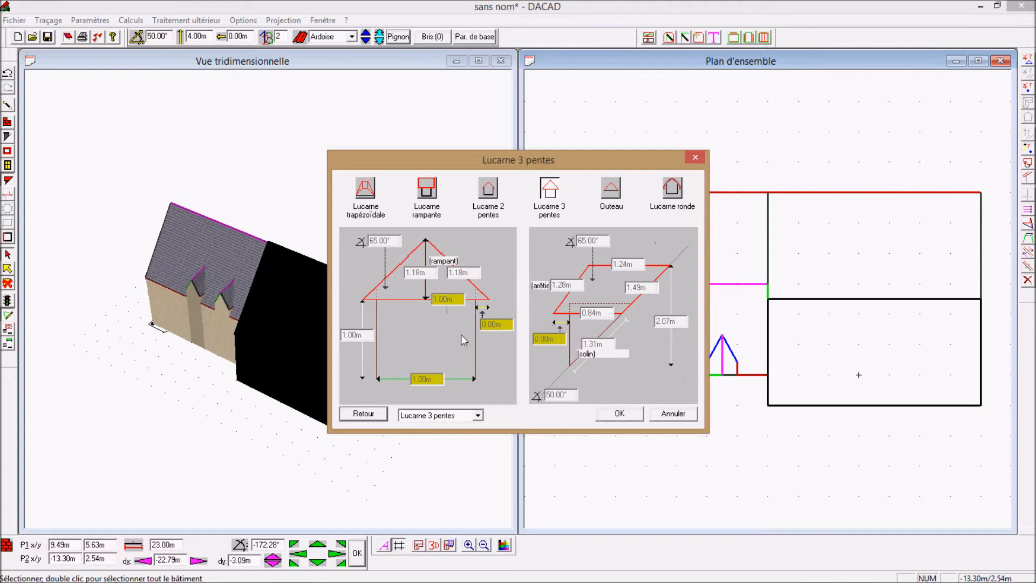
click(619, 414)
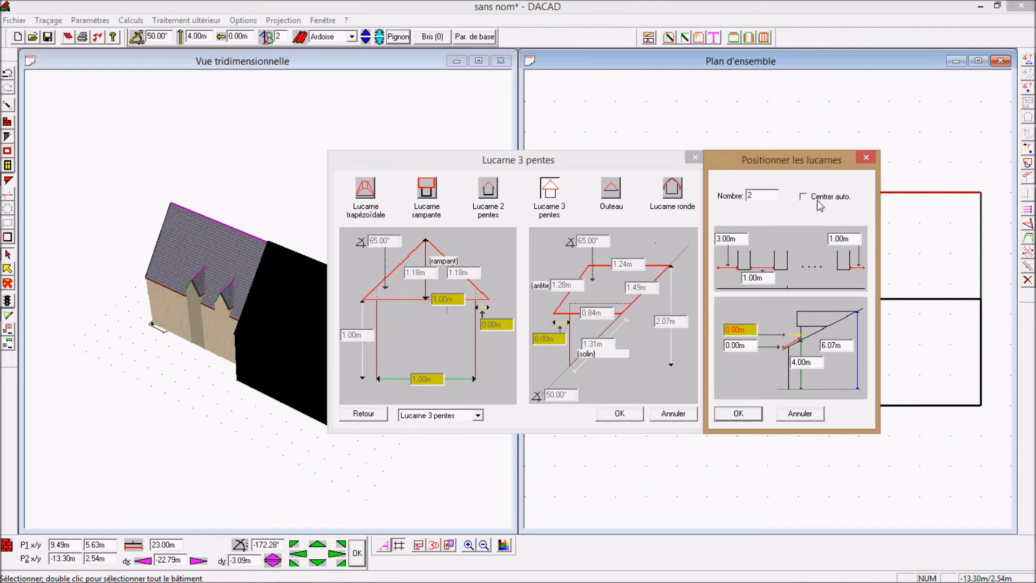
drag(814, 366, 780, 370)
text(4.5)
click(738, 413)
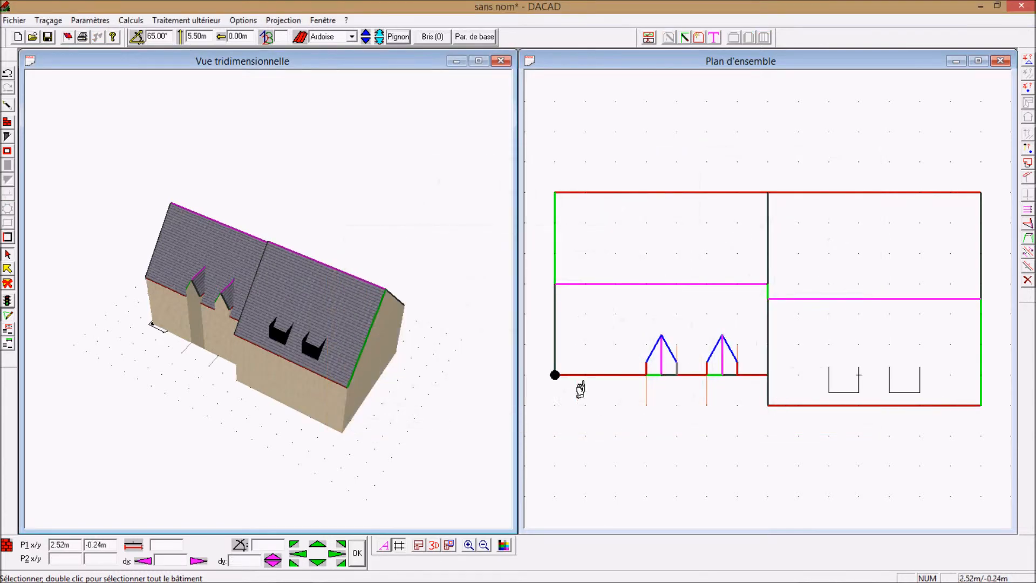
click(7, 300)
key(Return)
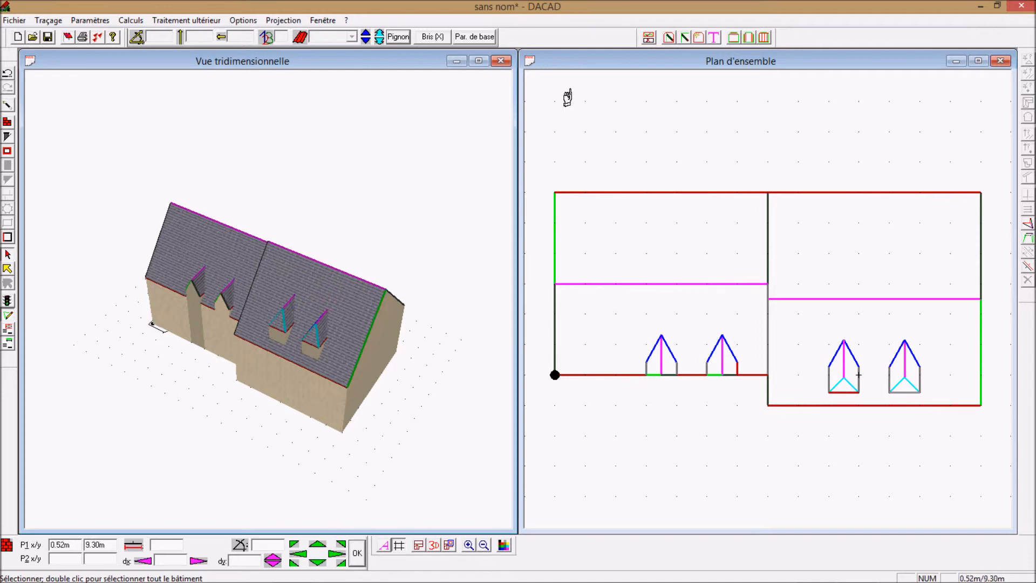
Add a rectangular building from the origin against the left end of the existing one, with dx -3 m and dy 6 m
click(484, 545)
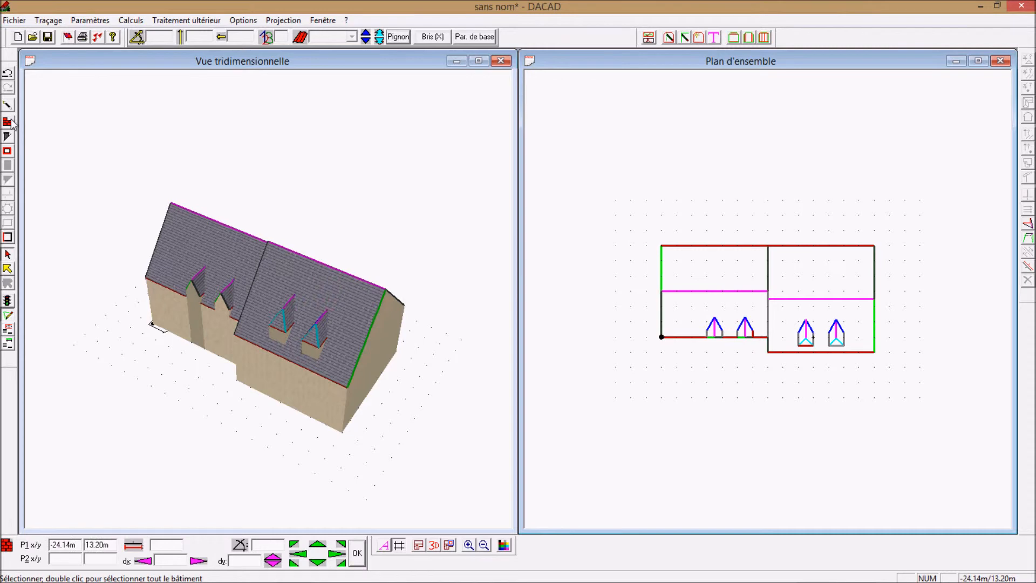
click(8, 314)
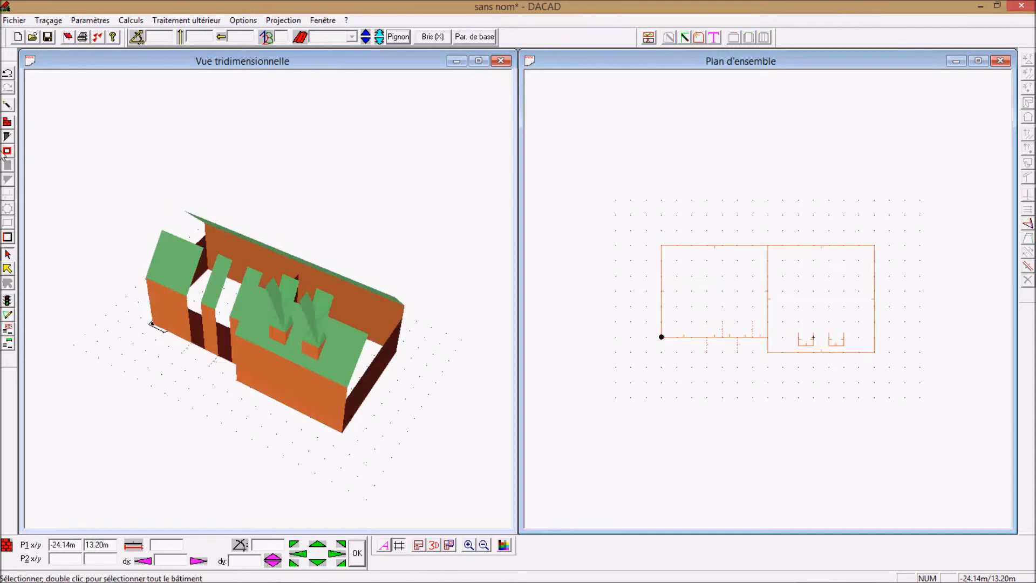
click(8, 123)
click(8, 226)
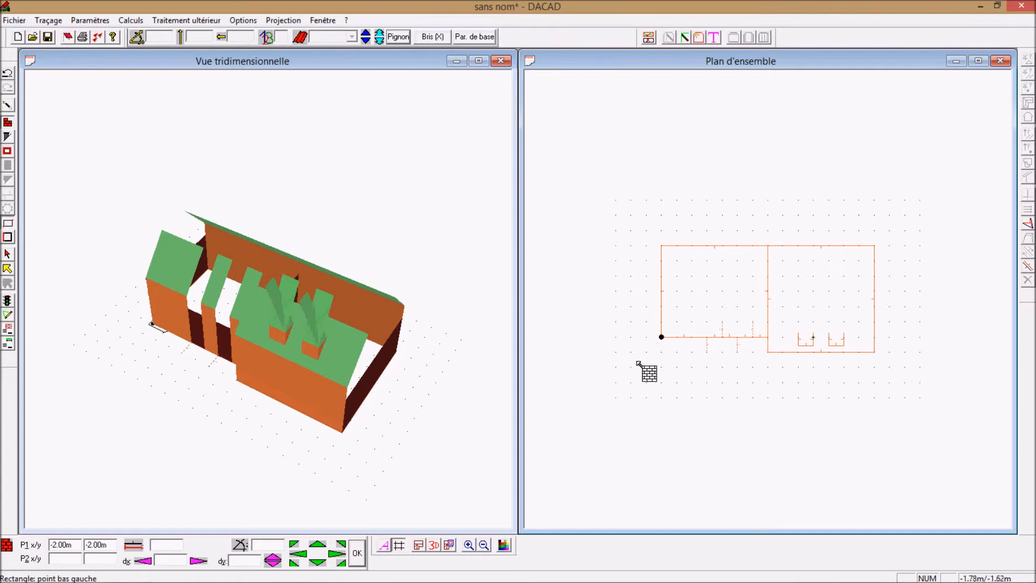
click(662, 337)
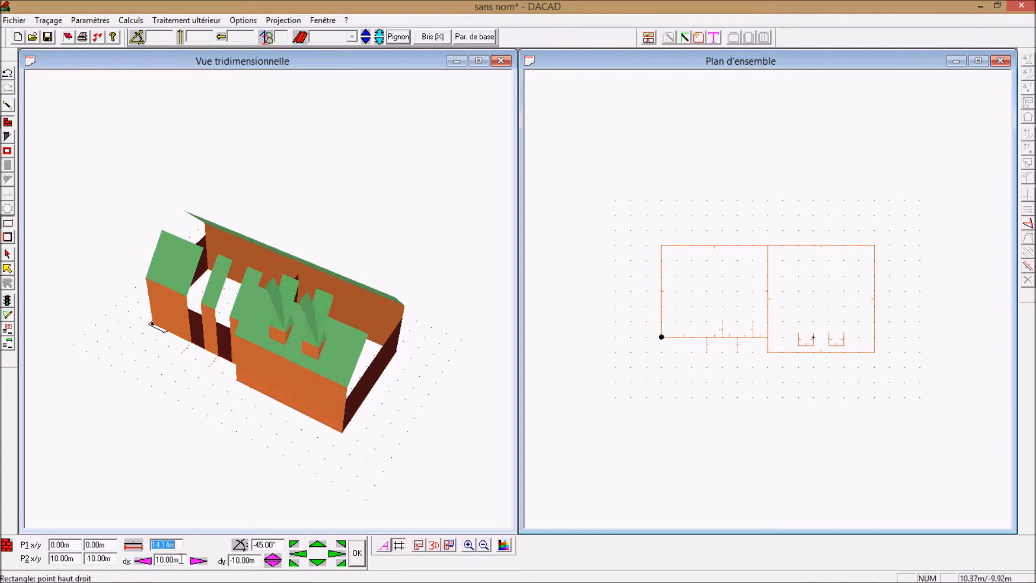
click(168, 559)
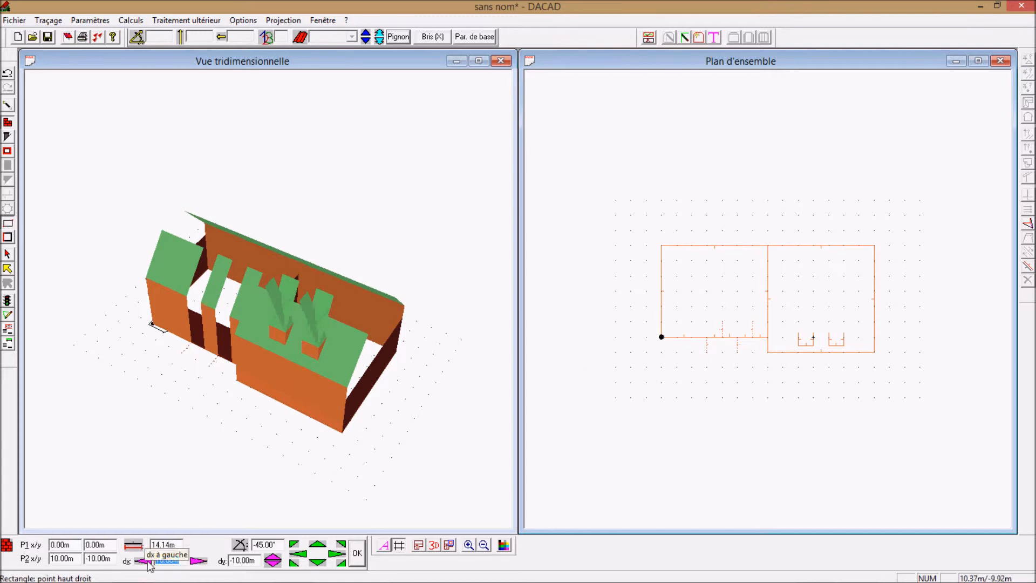
text(-3)
key(Tab)
text(6)
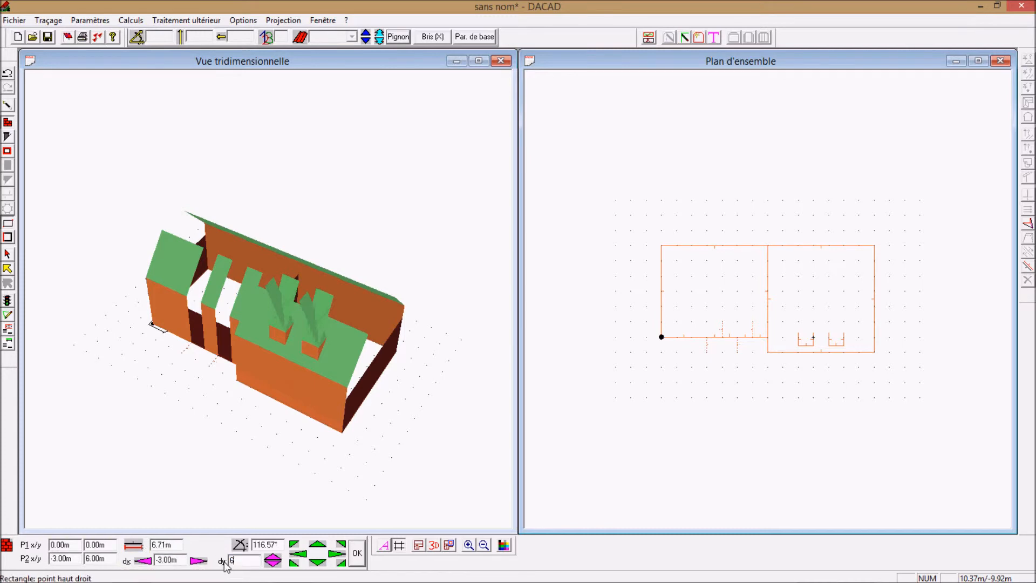
key(Return)
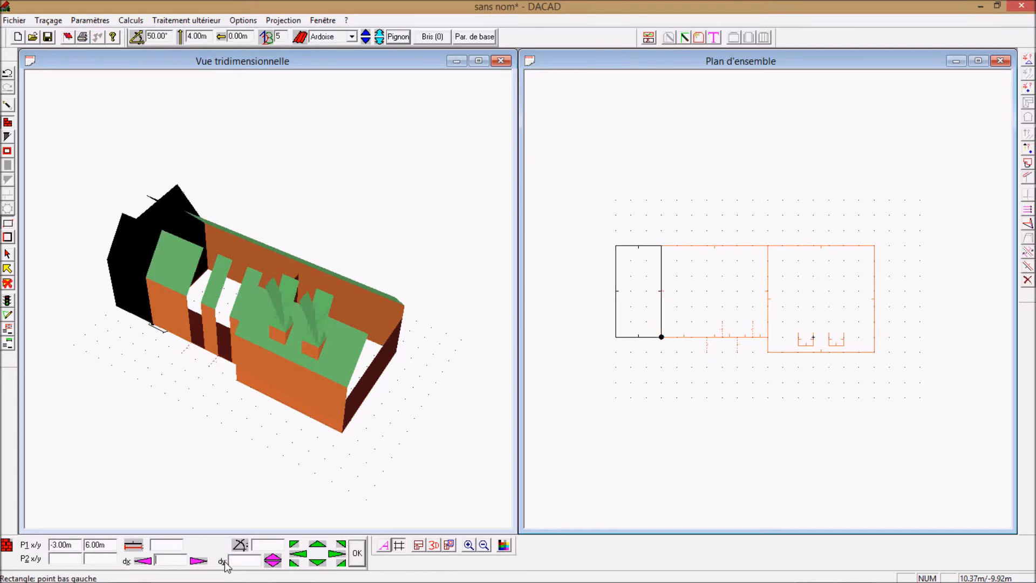
Set the front and rear lines of the small left building to a 2.5 m height and a 45° roof slope
click(9, 285)
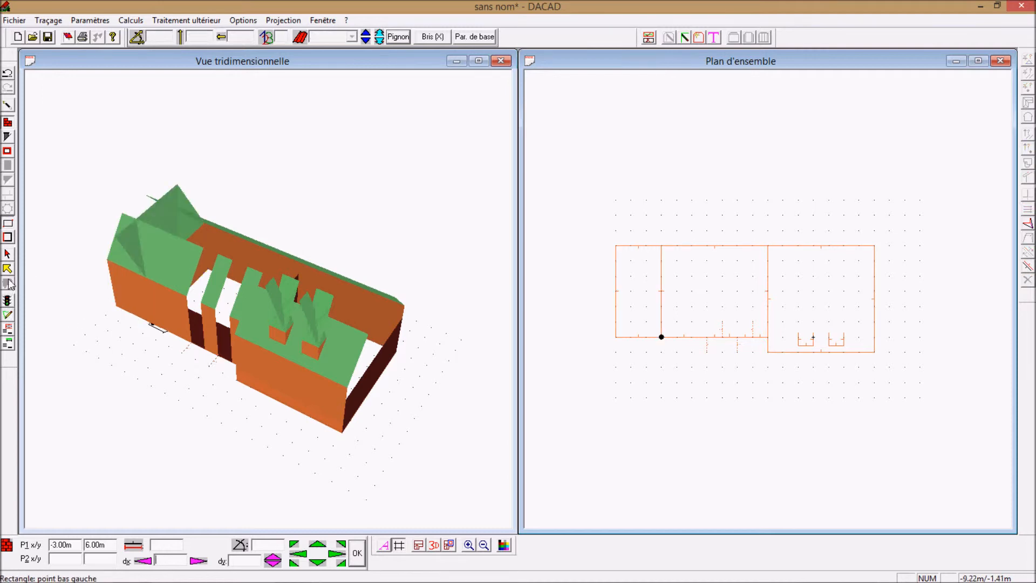
click(7, 254)
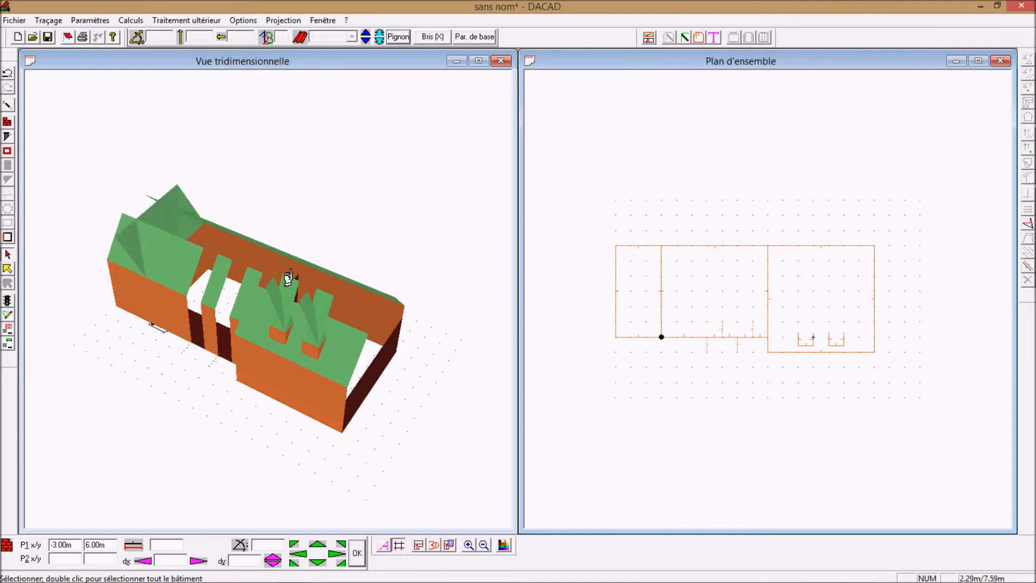
click(638, 247)
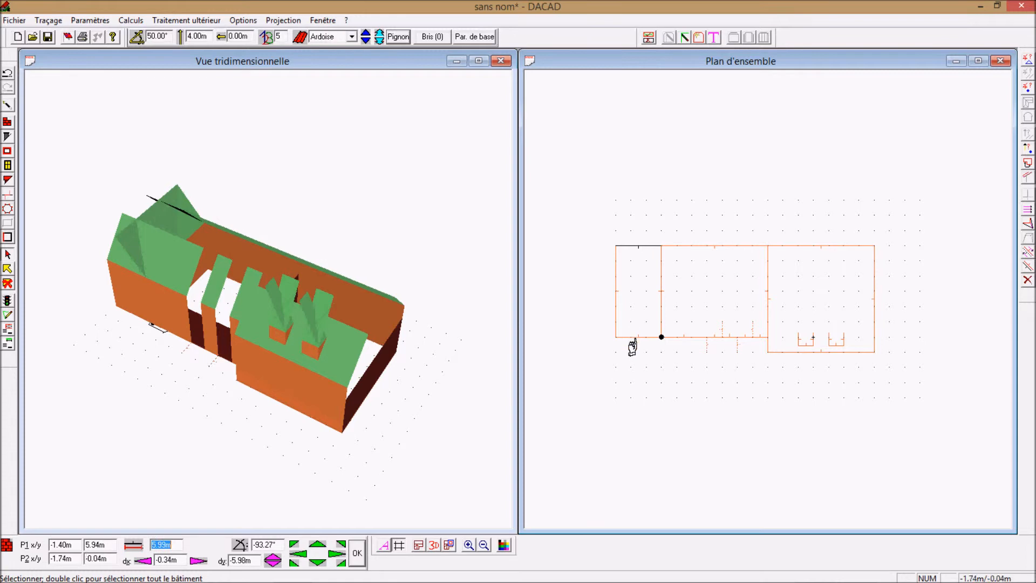
click(632, 338)
text(2.5)
click(138, 37)
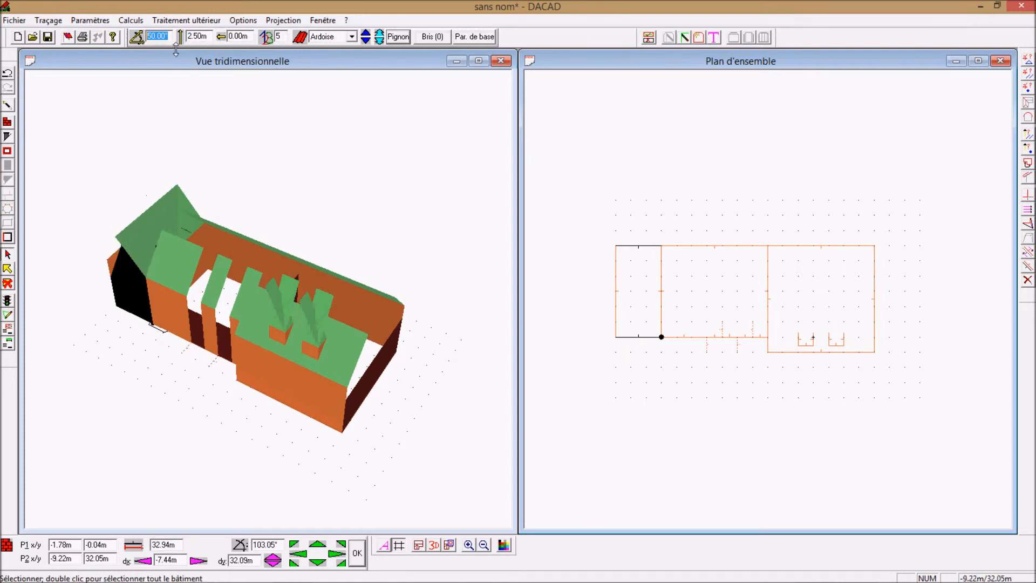
text(45)
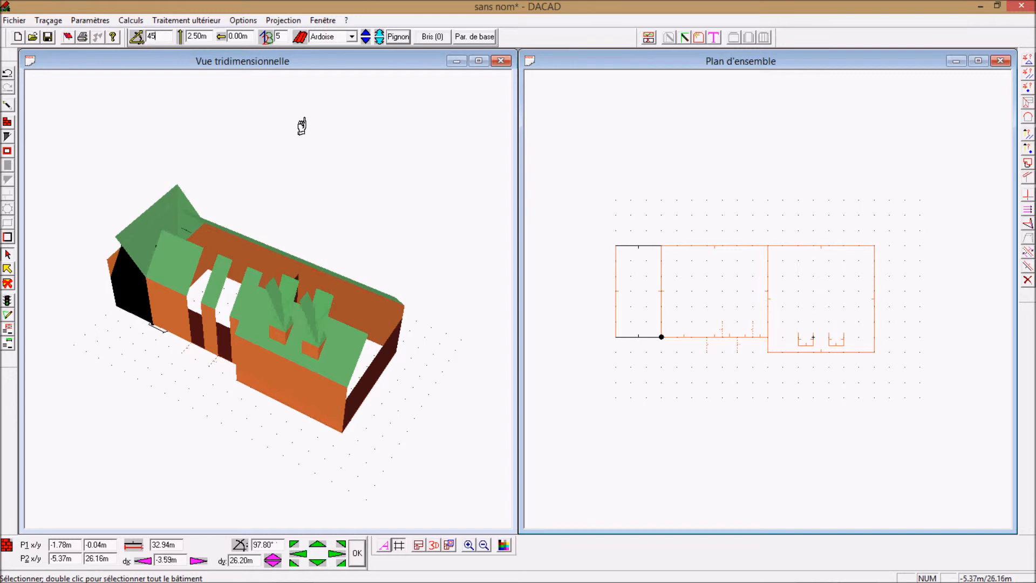
Turn the left and right lines of the small left building into gables and recalculate the roofs
click(619, 290)
click(655, 300)
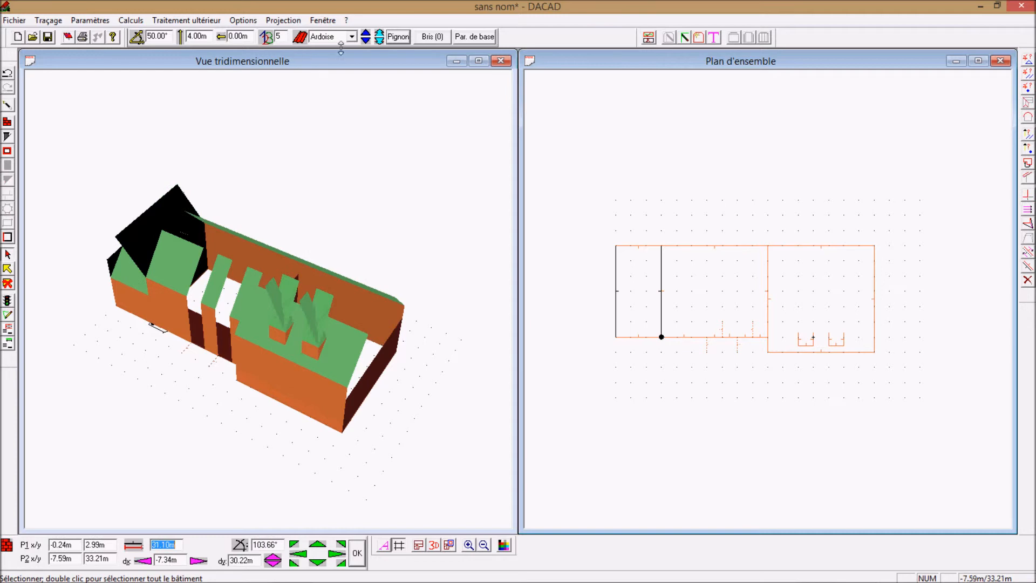
click(398, 36)
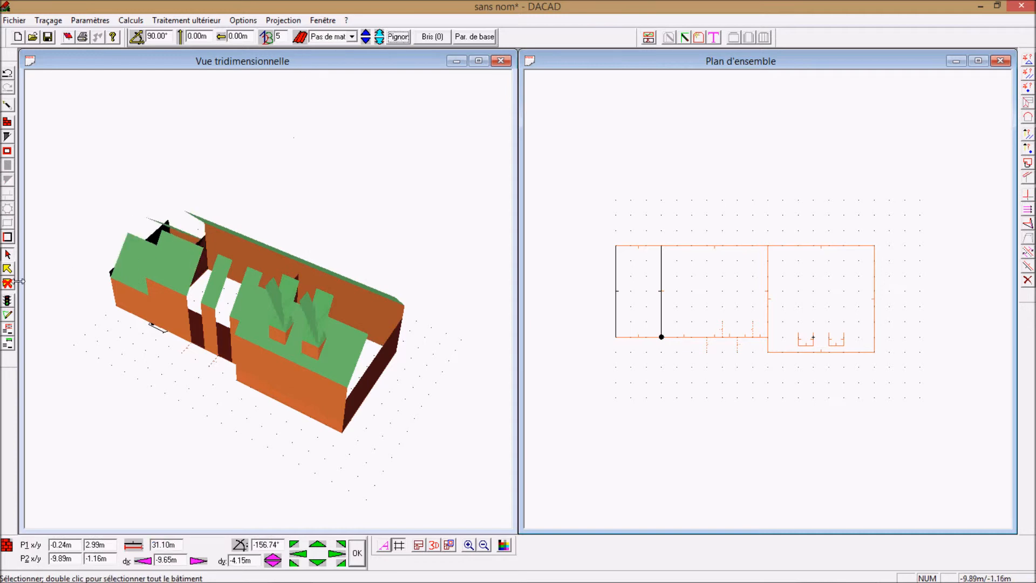
click(7, 300)
key(Return)
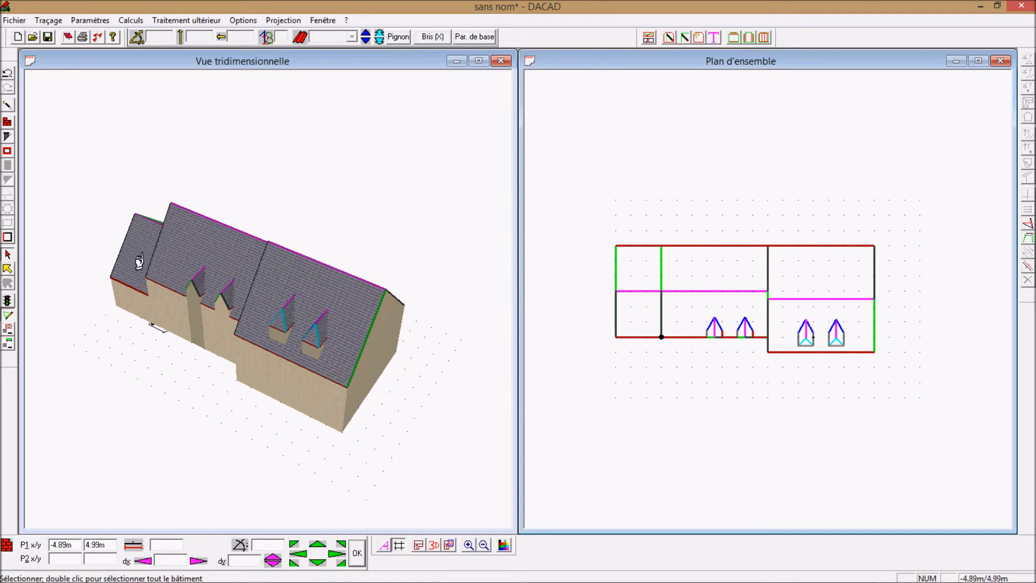
Add one centred three-slope dormer, 1.00 m wide, 0.5 m up the small left building's front slope from the eaves, and recalculate the roofs
click(139, 261)
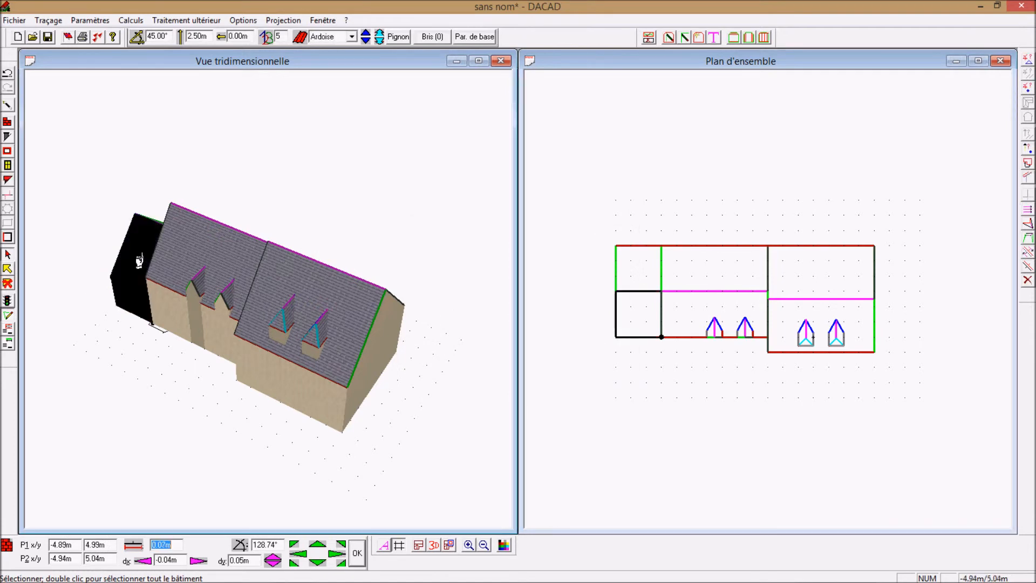
click(7, 183)
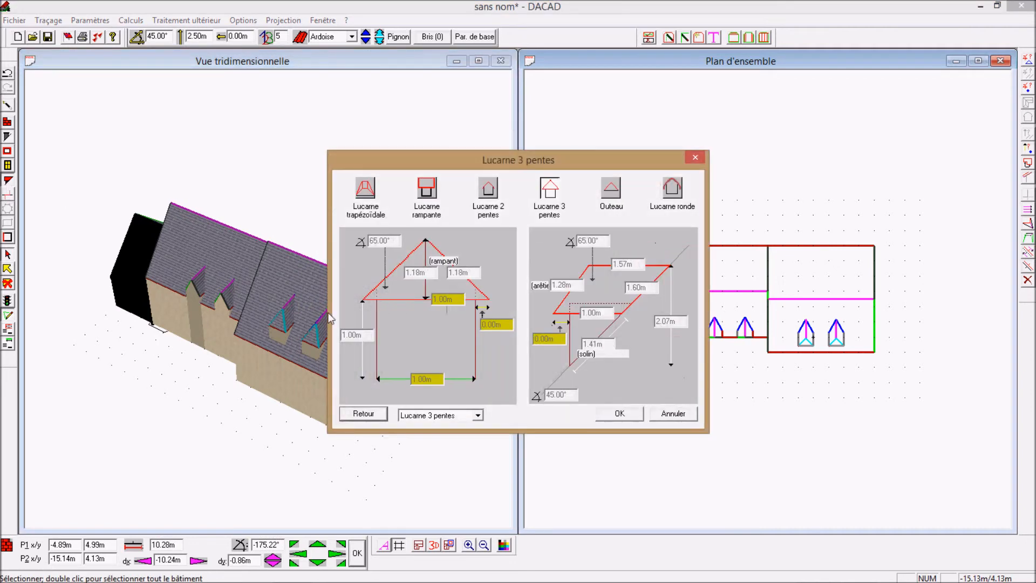
click(619, 416)
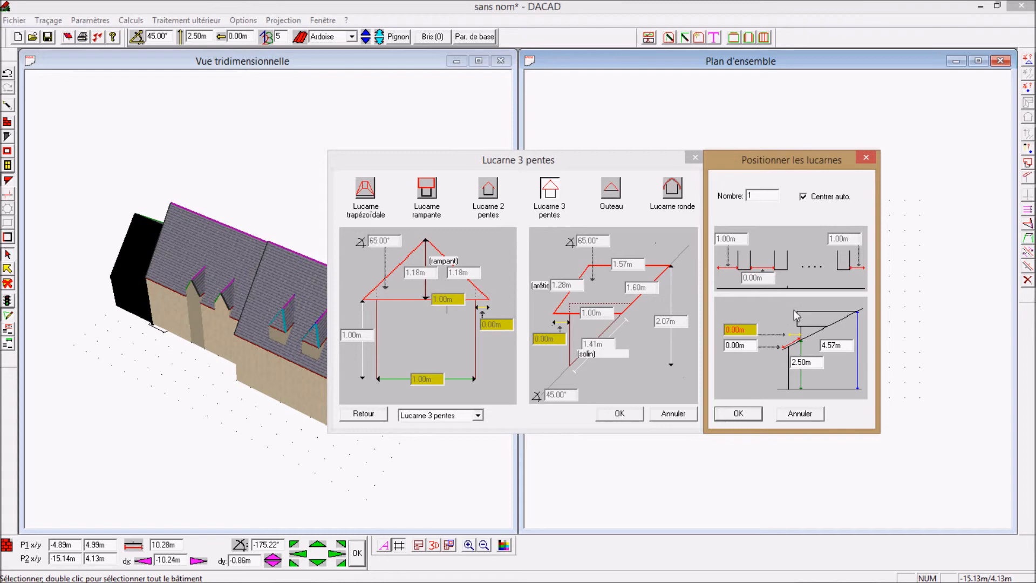
drag(745, 346, 719, 351)
text(0.5)
click(748, 414)
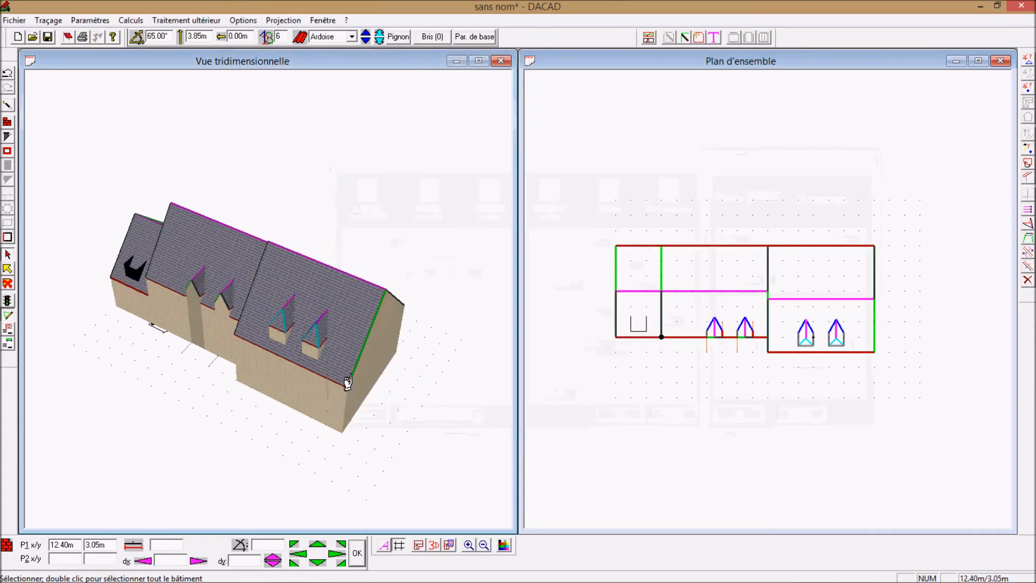
click(9, 301)
key(Return)
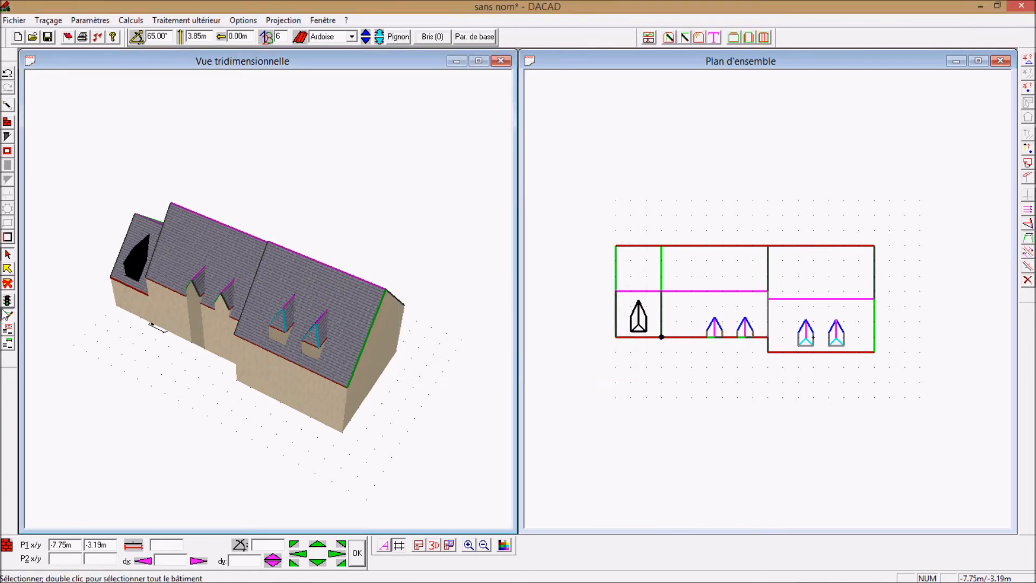
click(7, 316)
click(8, 320)
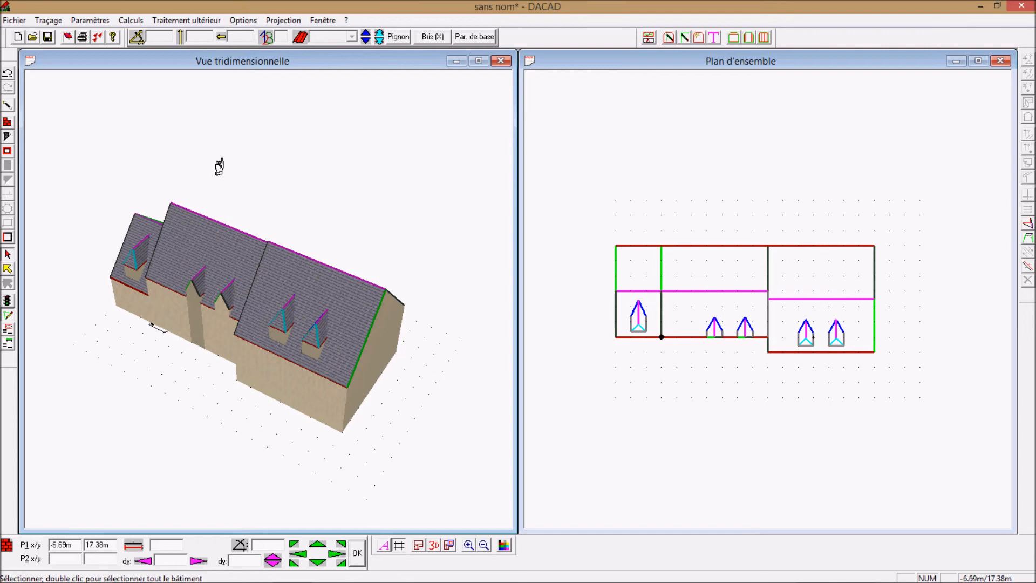
Generate a listing of all surface and line groups and arrange the listing, 3D view and plan windows side by side
click(67, 37)
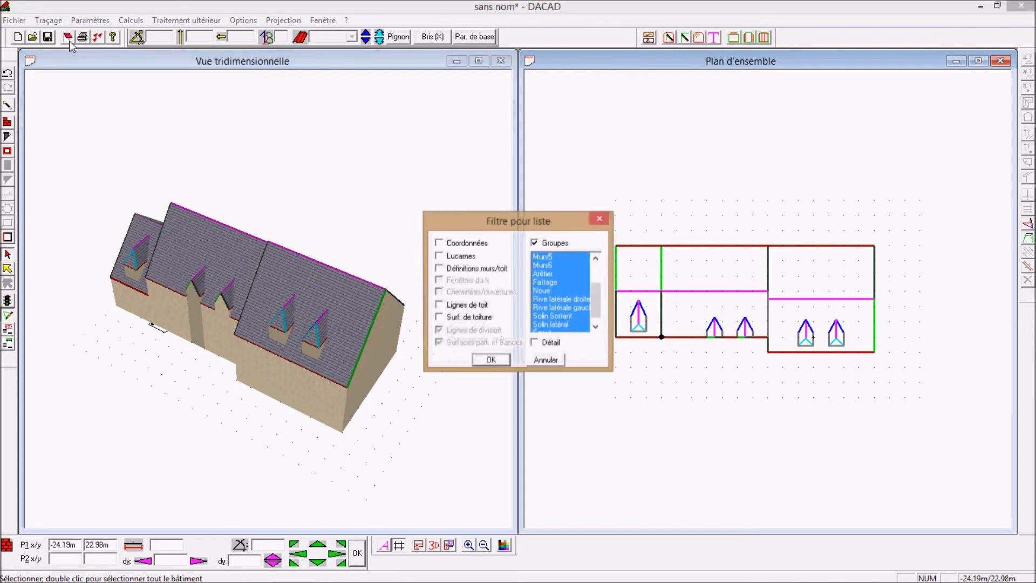
click(491, 360)
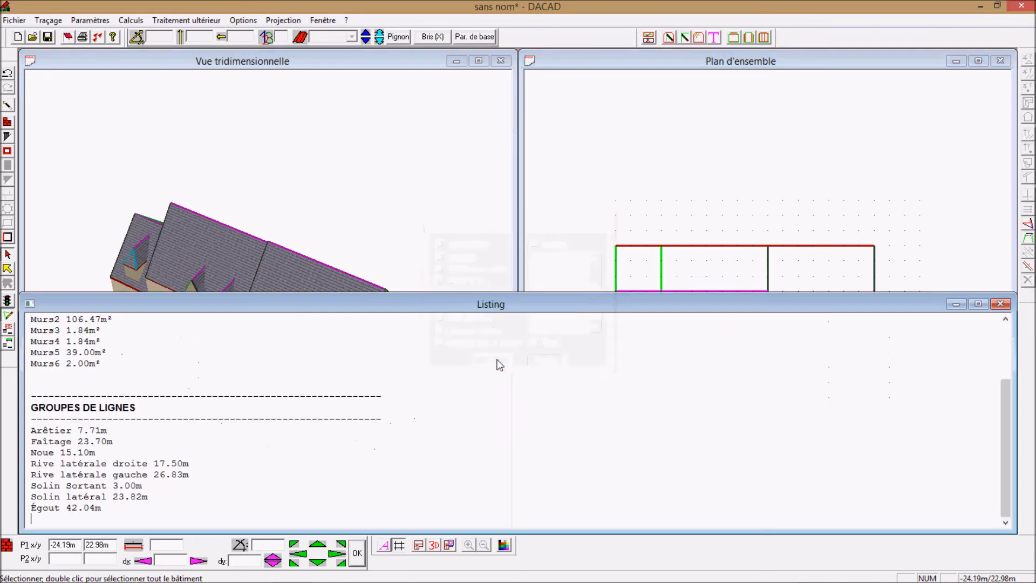
click(323, 20)
click(339, 79)
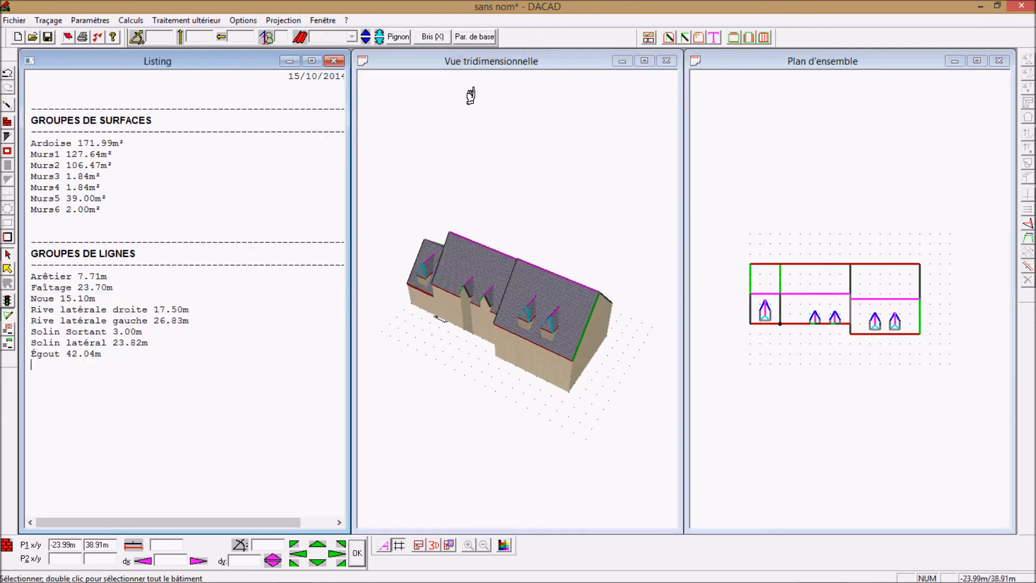
Rotate the 3D view to examine the finished building, its roofs and its dormers from different angles
click(481, 62)
key(Down)
key(Down)
key(Down)
key(Down)
key(Down)
key(Down)
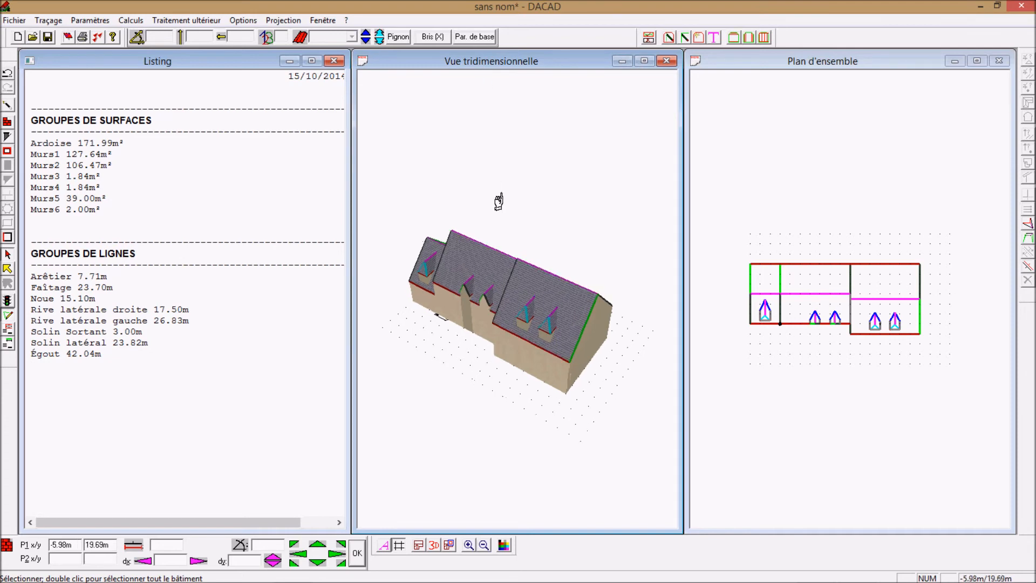
key(Down)
key(Down)
key(Down)
key(Down)
key(Down)
key(Down)
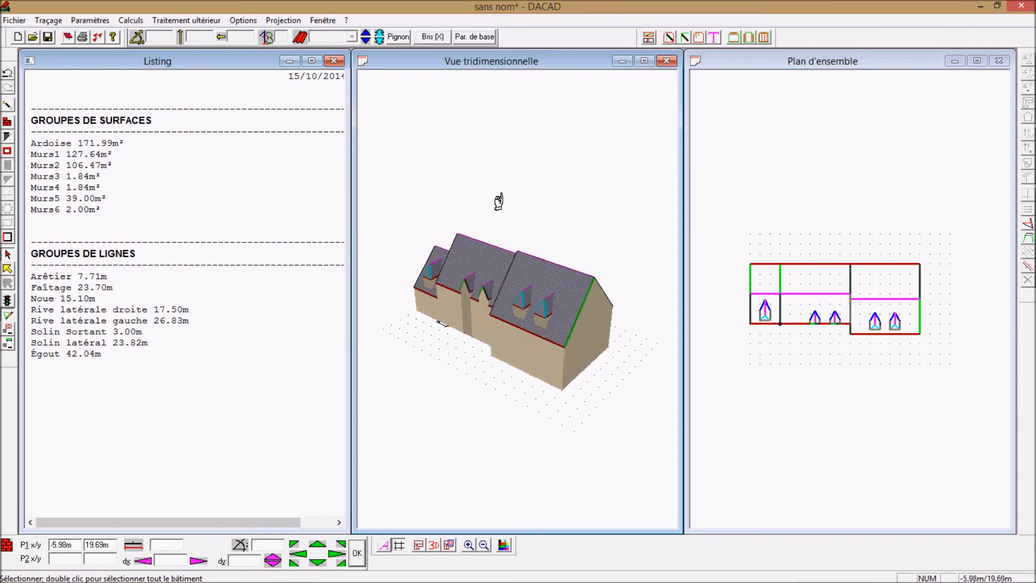
key(Down)
key(Down)
key(Down)
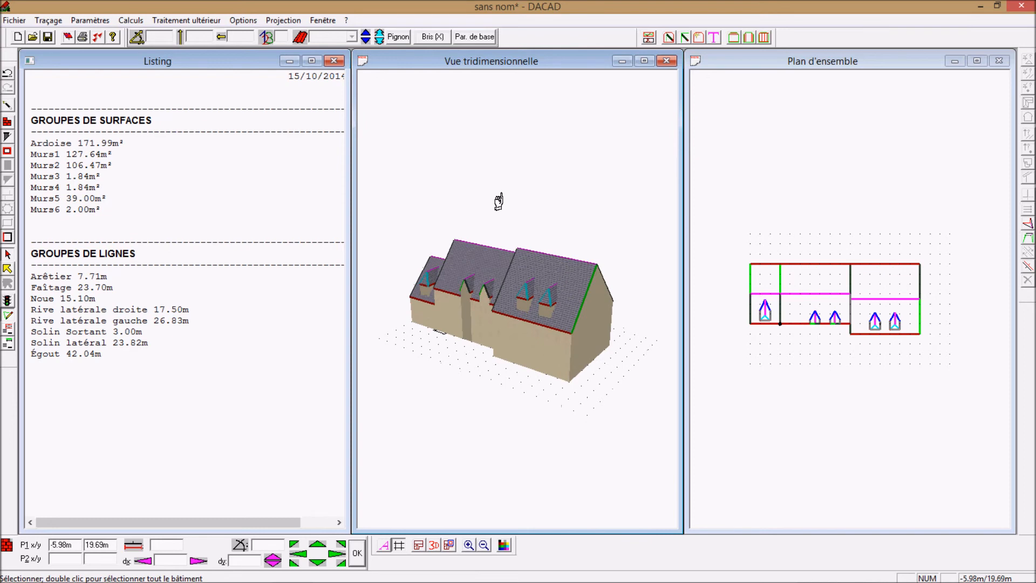